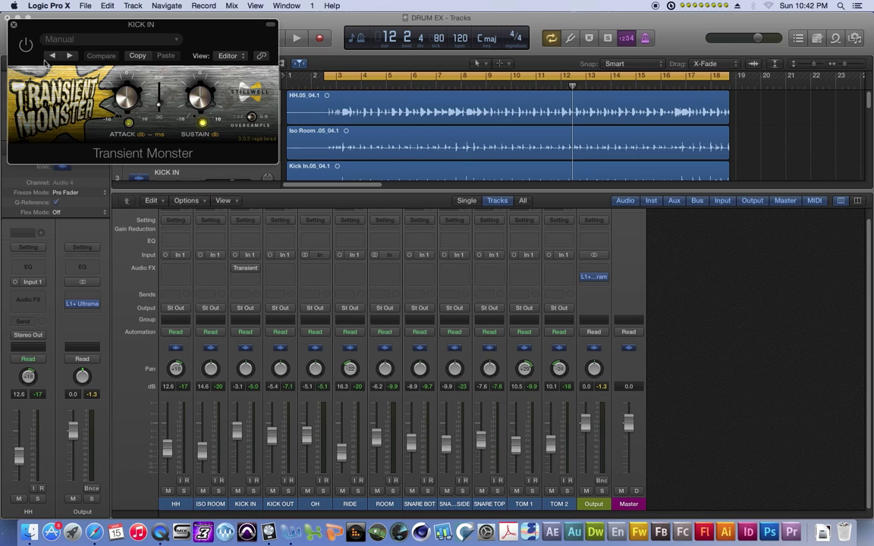
Close the Transient Monster window and remove the plug-in from the KICK IN channel
{"action": "left_click_drag", "start_coordinate": [115, 98], "coordinate": [137, 119]}
{"action": "left_click_drag", "start_coordinate": [223, 32], "coordinate": [510, 156]}
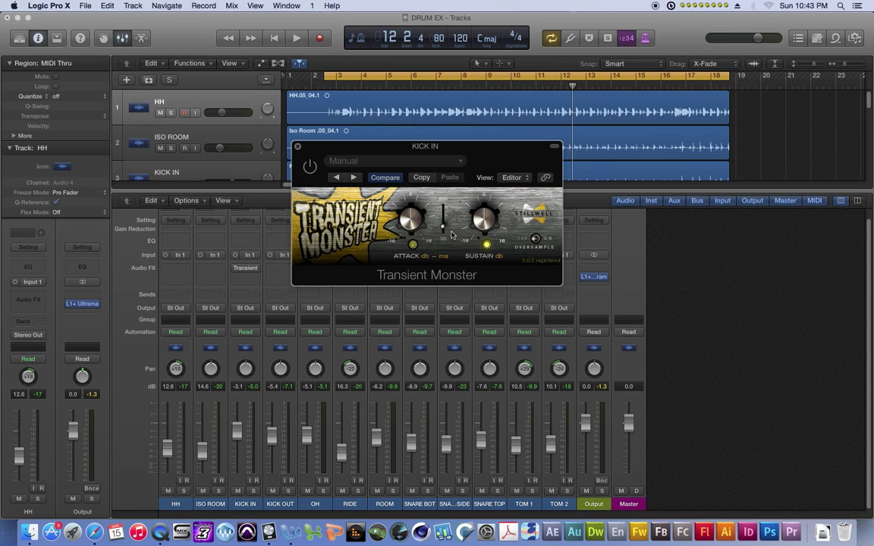
{"action": "left_click", "coordinate": [297, 145]}
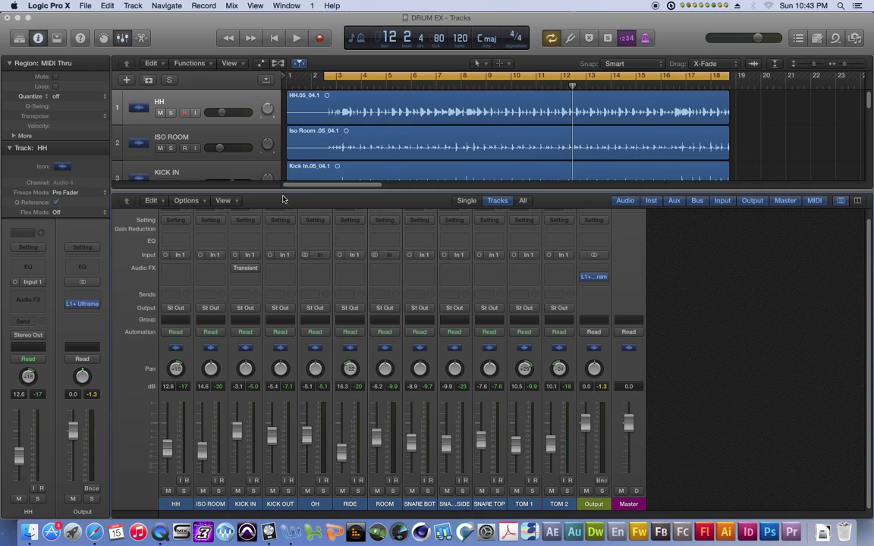
{"action": "left_click", "coordinate": [256, 270]}
{"action": "left_click", "coordinate": [255, 278]}
Hide the mixer and play back the full drum mix, stopping after a short listen
{"action": "key", "text": "x"}
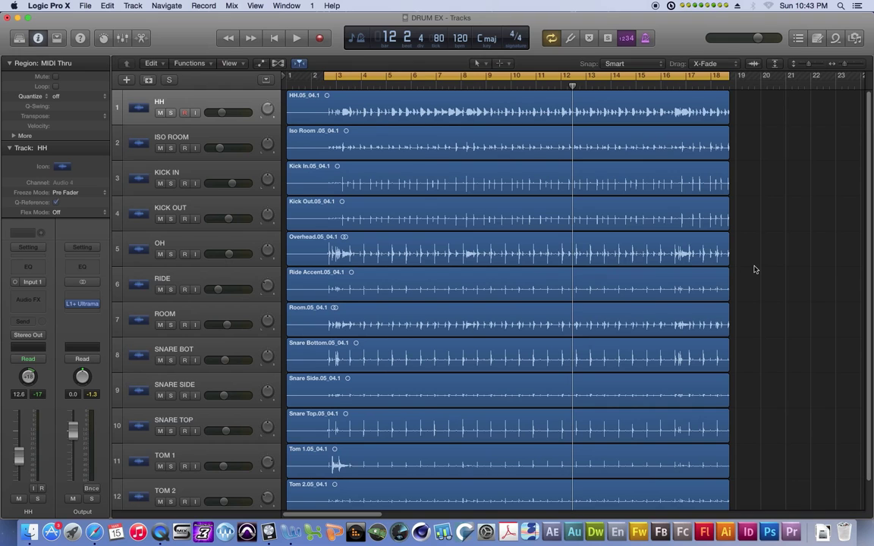
{"action": "key", "text": "space"}
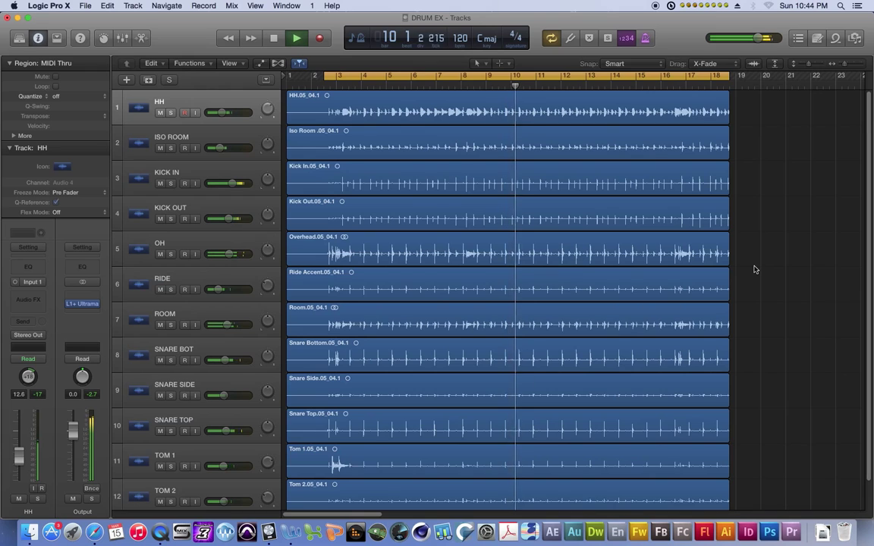
{"action": "key", "text": "space"}
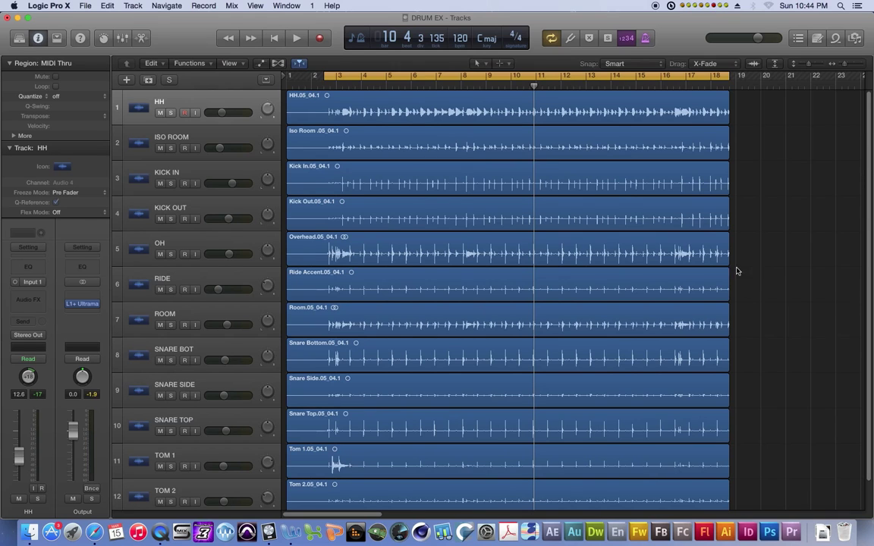
Show the mixer, solo the KICK IN track and listen to it unprocessed
{"action": "key", "text": "x"}
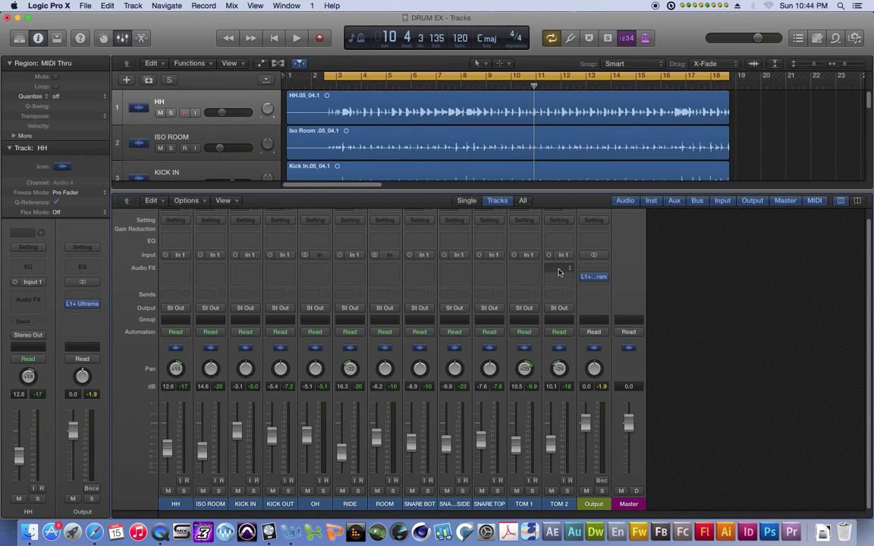
{"action": "left_click", "coordinate": [253, 491]}
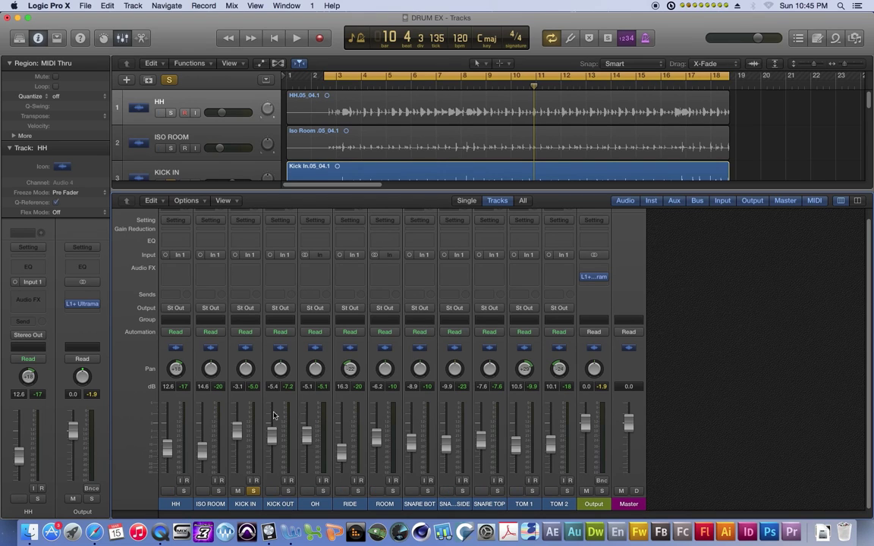
{"action": "key", "text": "space"}
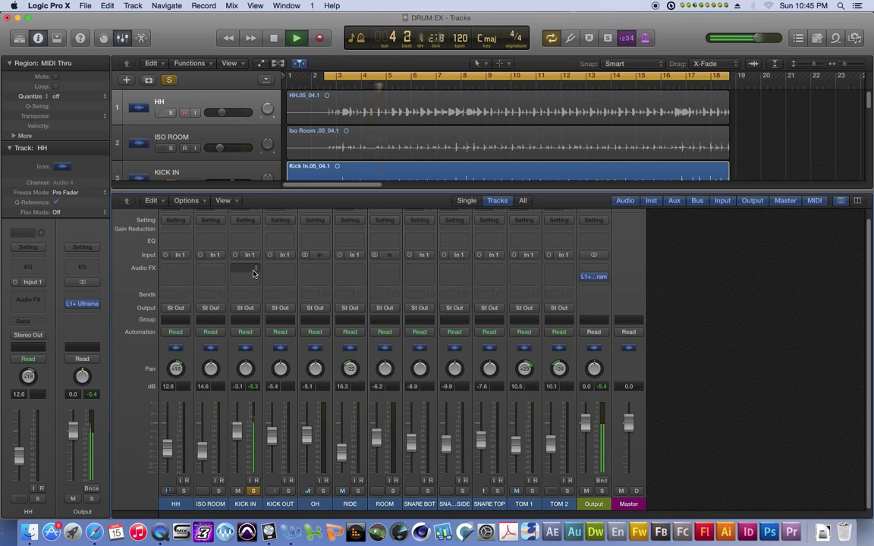
{"action": "key", "text": "space"}
Insert the Stillwell Audio Transient Monster on the KICK IN channel and move its window over the mixer
{"action": "left_click", "coordinate": [254, 272]}
{"action": "mouse_move", "coordinate": [258, 394]}
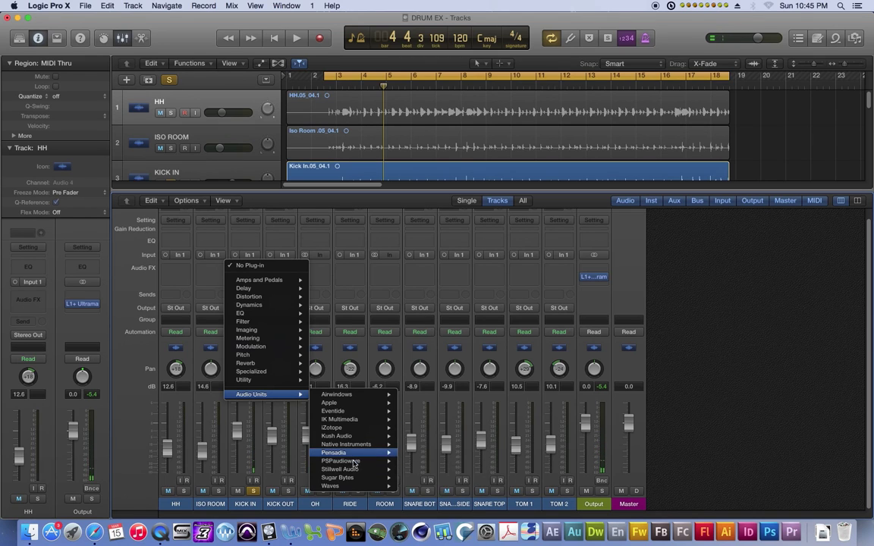
{"action": "mouse_move", "coordinate": [350, 476]}
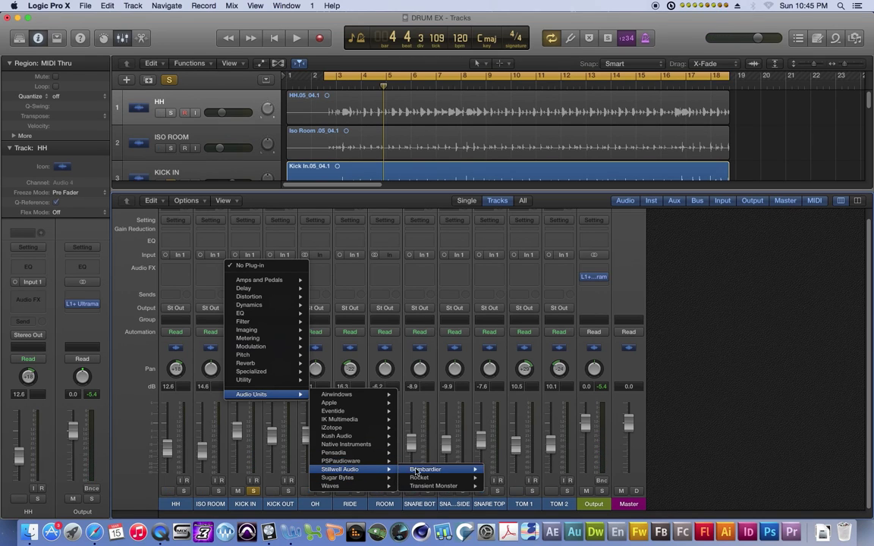
{"action": "mouse_move", "coordinate": [440, 486]}
{"action": "left_click", "coordinate": [502, 486]}
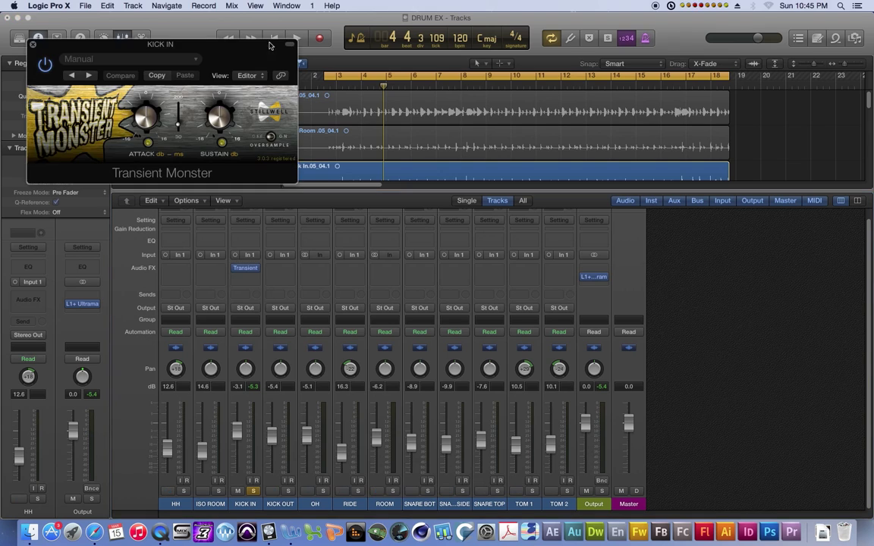
{"action": "left_click_drag", "start_coordinate": [191, 98], "coordinate": [516, 266]}
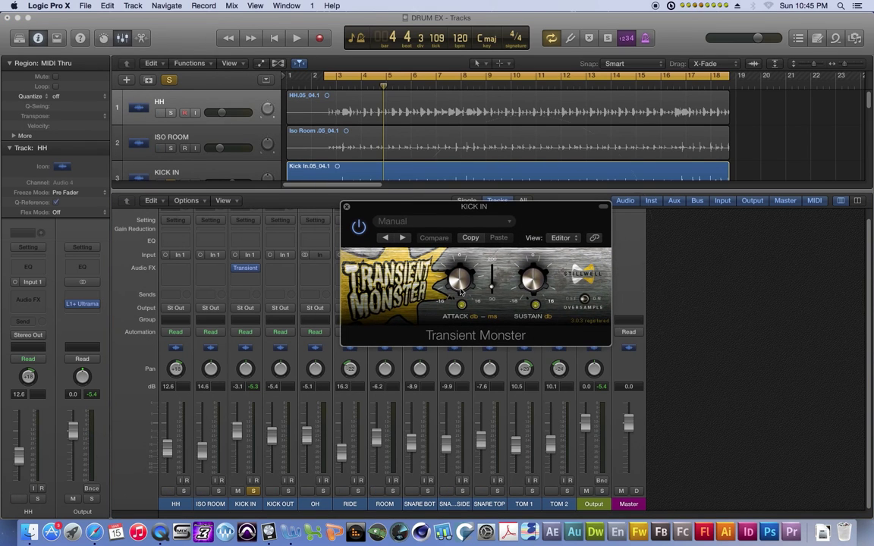
Raise Transient Monster's attack on KICK IN, compare the soloed kick bypassed and processed, and close the plug-in window
{"action": "left_click_drag", "start_coordinate": [459, 284], "coordinate": [470, 267]}
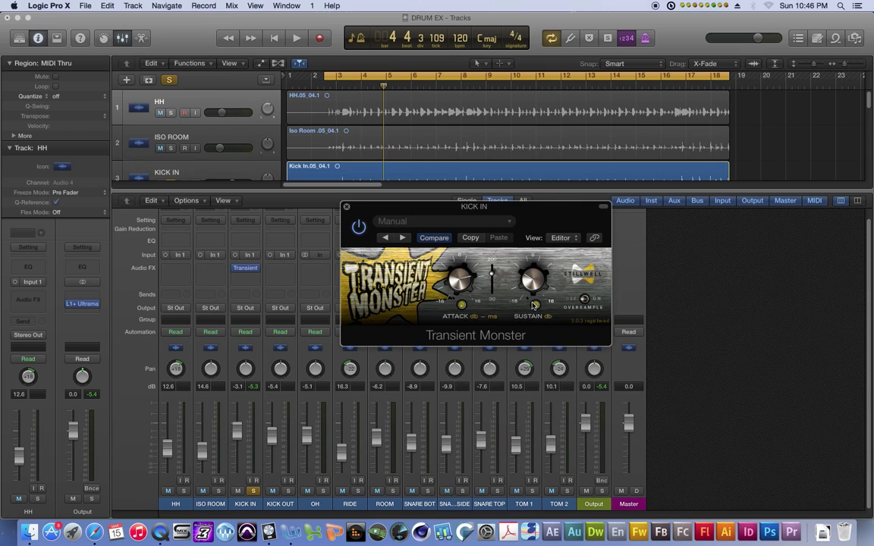
{"action": "left_click", "coordinate": [361, 229]}
{"action": "key", "text": "space"}
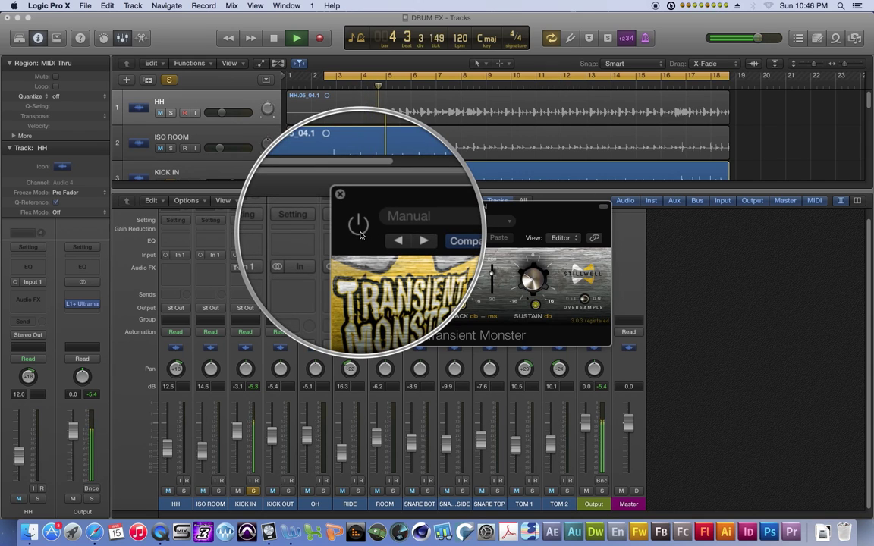
{"action": "left_click", "coordinate": [361, 235]}
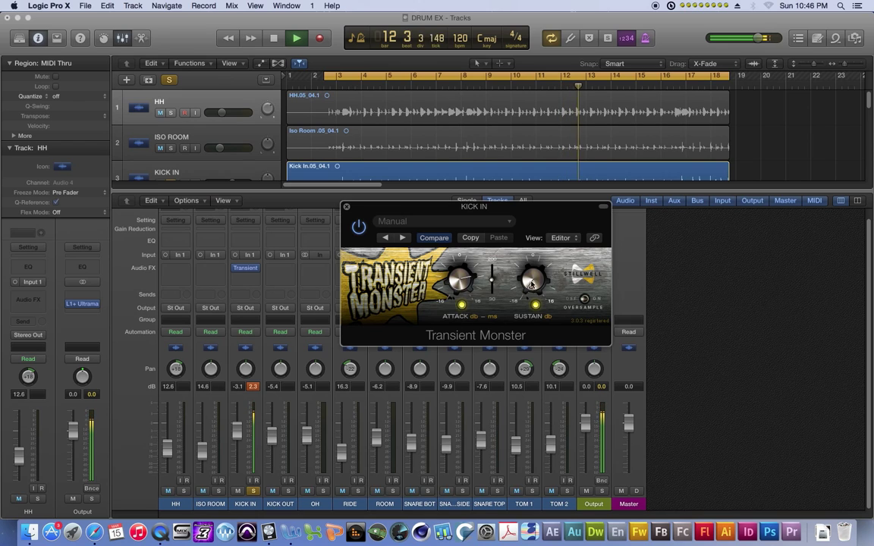
{"action": "left_click", "coordinate": [258, 387]}
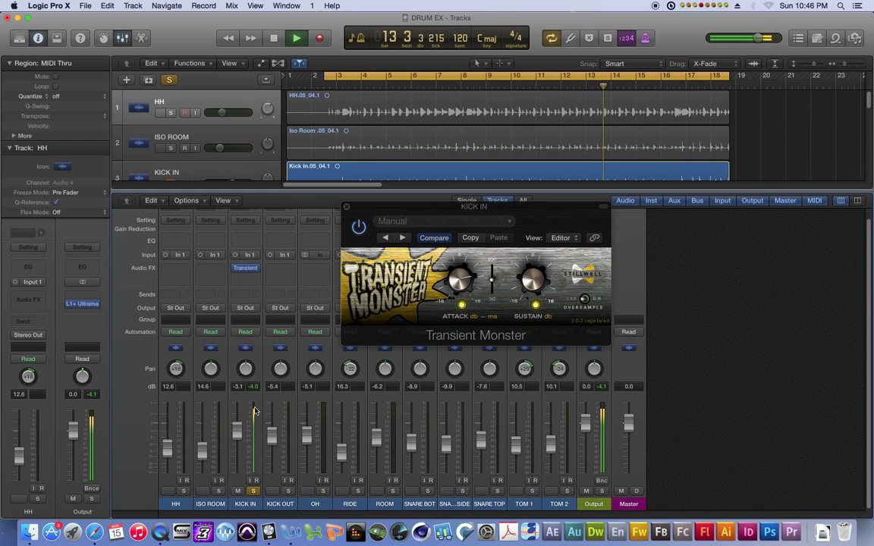
{"action": "key", "text": "space"}
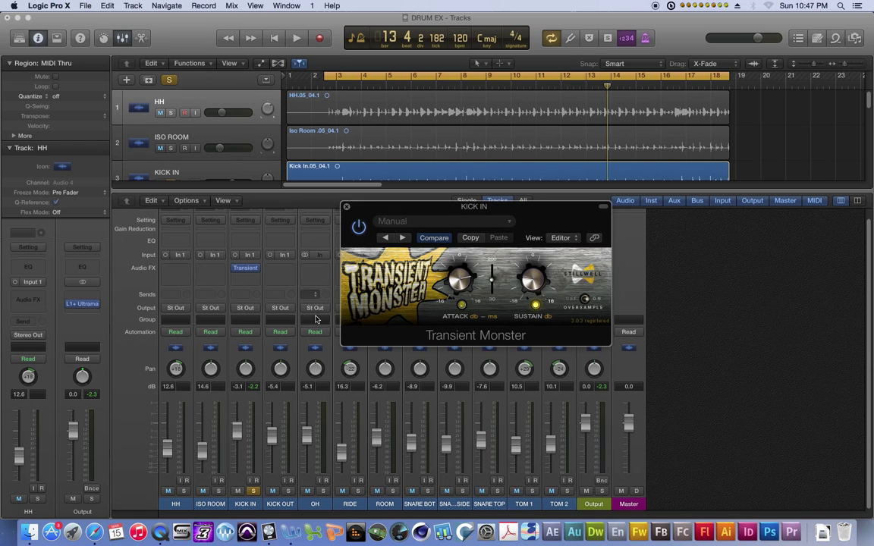
{"action": "left_click", "coordinate": [347, 207]}
Insert a mono Channel EQ below Transient Monster on the KICK IN channel
{"action": "left_click", "coordinate": [246, 277]}
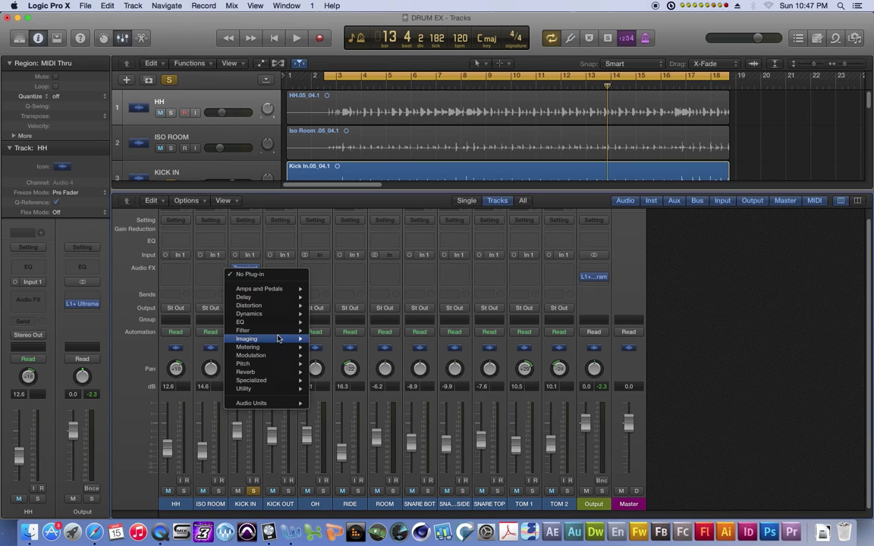
{"action": "mouse_move", "coordinate": [262, 321]}
{"action": "mouse_move", "coordinate": [359, 324]}
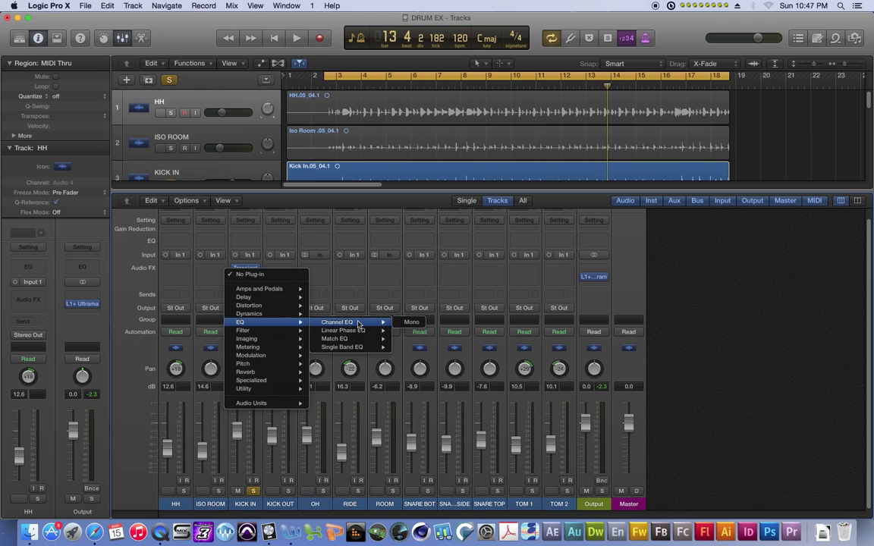
{"action": "left_click", "coordinate": [410, 321]}
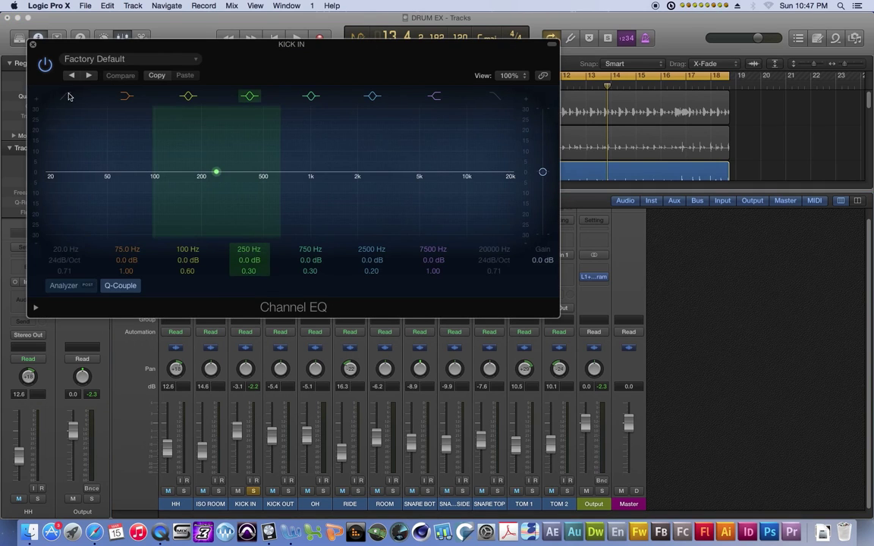
Set the Channel EQ low cut to 32 Hz at 48 dB/Oct and the low shelf to +5.0 dB at 90 Hz
{"action": "left_click_drag", "start_coordinate": [65, 248], "coordinate": [65, 237]}
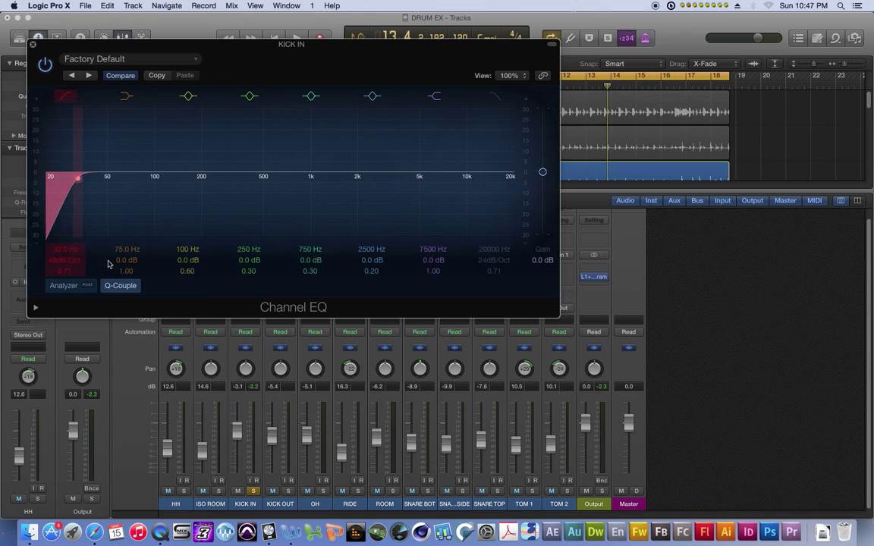
{"action": "left_click_drag", "start_coordinate": [133, 176], "coordinate": [137, 164]}
{"action": "left_click_drag", "start_coordinate": [126, 250], "coordinate": [124, 265]}
{"action": "double_click", "coordinate": [127, 249]}
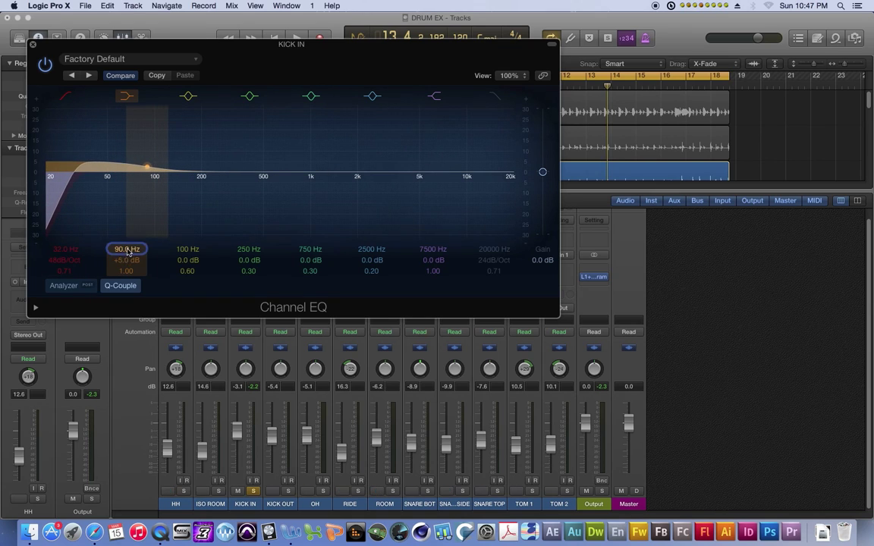
Cut 4.0 dB at 320 Hz with Q 0.57 and boost 5.0 dB at 3000 Hz with Q 0.54
{"action": "left_click_drag", "start_coordinate": [227, 229], "coordinate": [248, 269]}
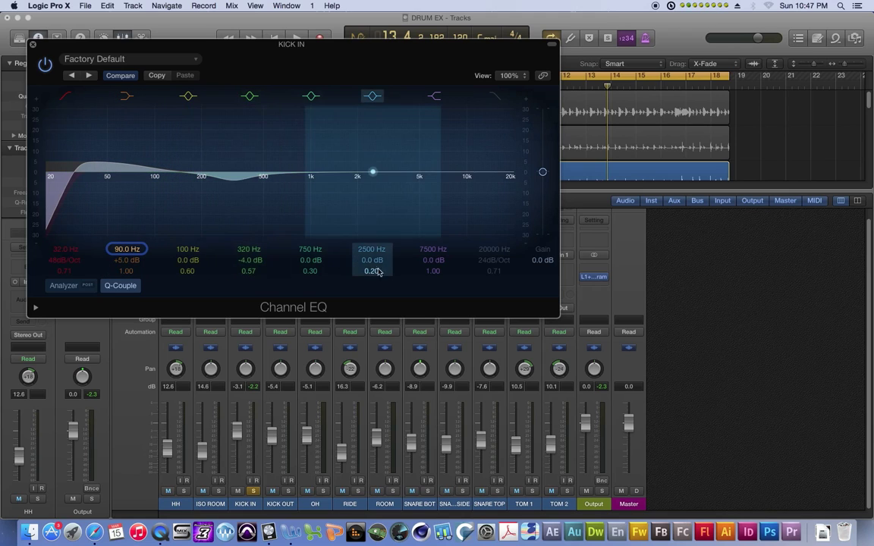
{"action": "mouse_move", "coordinate": [373, 262]}
{"action": "left_mouse_down"}
{"action": "mouse_move", "coordinate": [373, 250]}
{"action": "mouse_move", "coordinate": [371, 279]}
{"action": "mouse_move", "coordinate": [372, 250]}
{"action": "mouse_move", "coordinate": [370, 281]}
{"action": "mouse_move", "coordinate": [372, 241]}
{"action": "mouse_move", "coordinate": [371, 265]}
{"action": "left_mouse_up"}
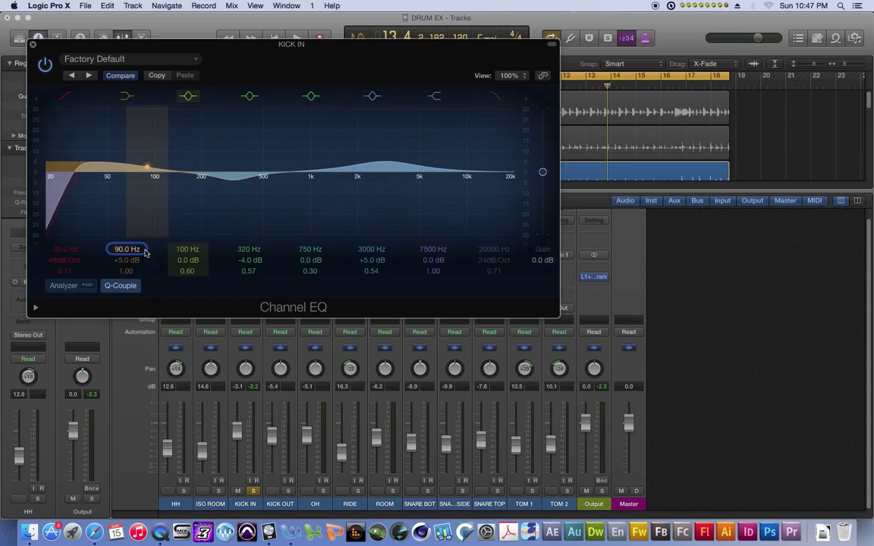
Set the low shelf to +7.0 dB at 96 Hz, start playback and close the Channel EQ window
{"action": "left_click_drag", "start_coordinate": [129, 263], "coordinate": [130, 256]}
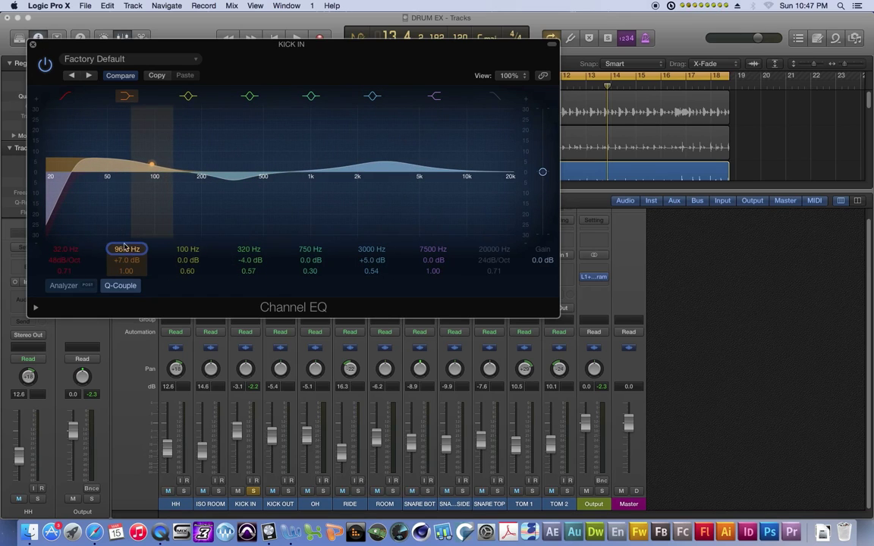
{"action": "left_click", "coordinate": [66, 95]}
{"action": "key", "text": "space"}
{"action": "left_click", "coordinate": [32, 44]}
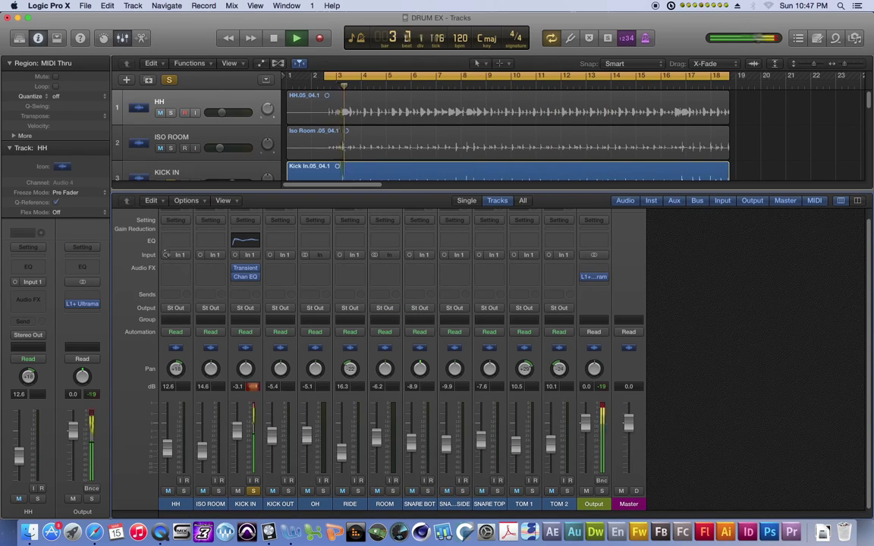
Lower the KICK IN fader to -4.3 dB and listen with both inserts bypassed, then stop playback
{"action": "left_click_drag", "start_coordinate": [240, 431], "coordinate": [236, 436]}
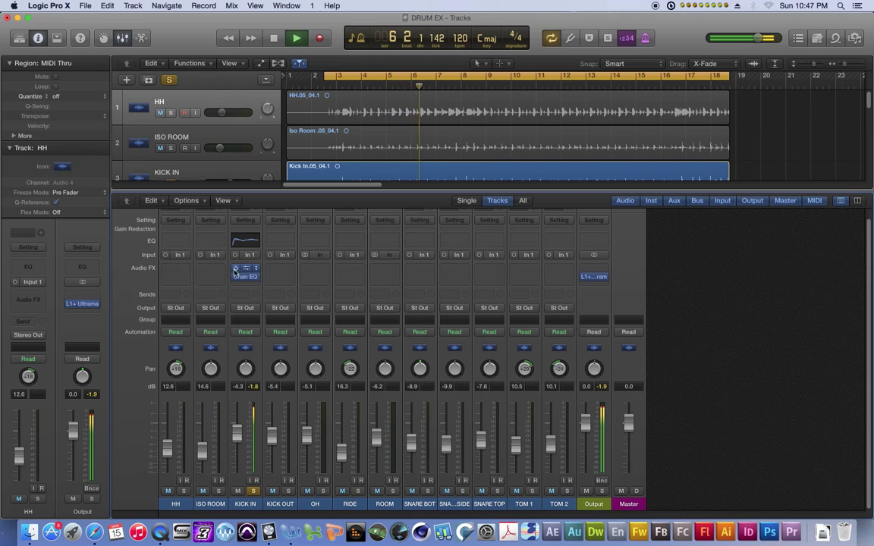
{"action": "mouse_move", "coordinate": [235, 271]}
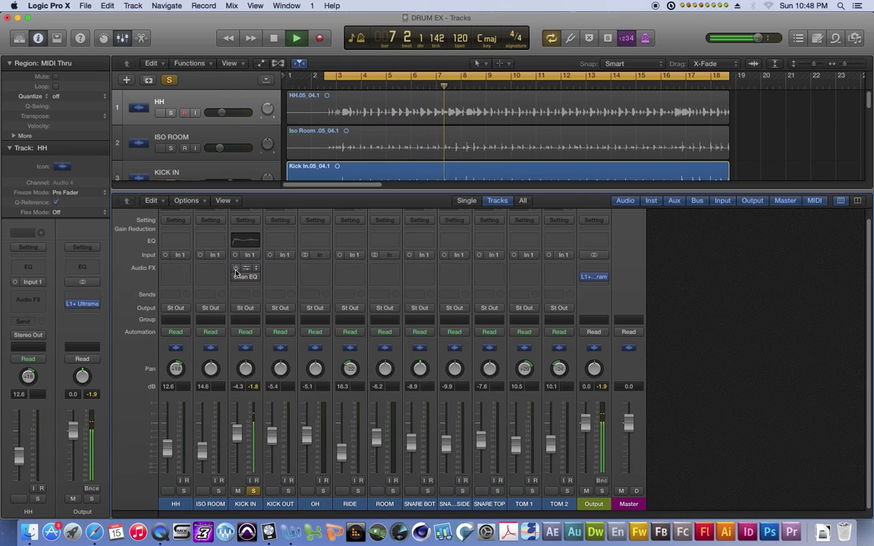
{"action": "key", "text": "space"}
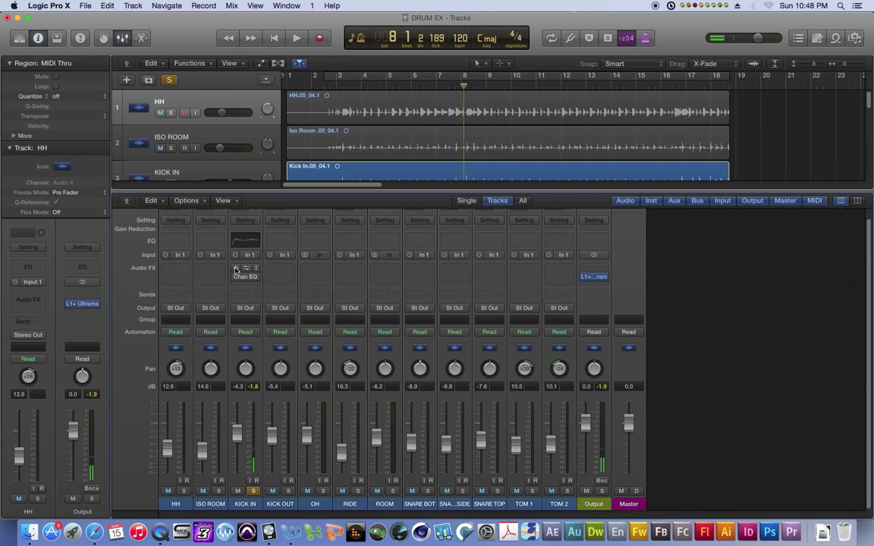
Re-enable both KICK IN plug-ins, turn cycle mode back on and listen to the processed kick
{"action": "left_click", "coordinate": [235, 268]}
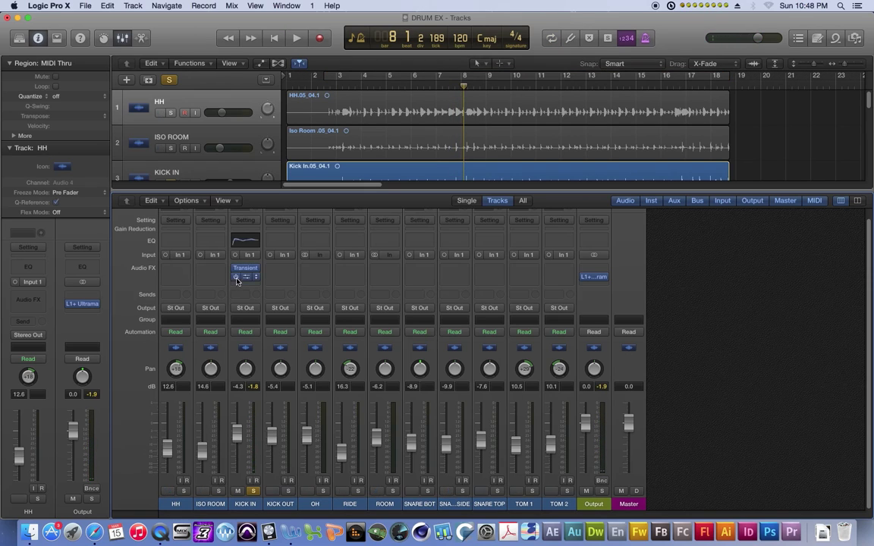
{"action": "key", "text": "c"}
{"action": "key", "text": "space"}
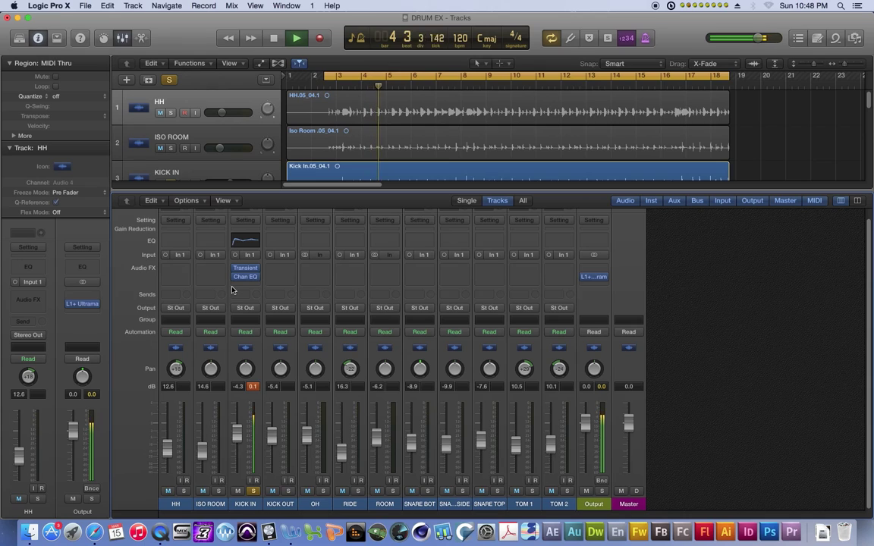
{"action": "key", "text": "space"}
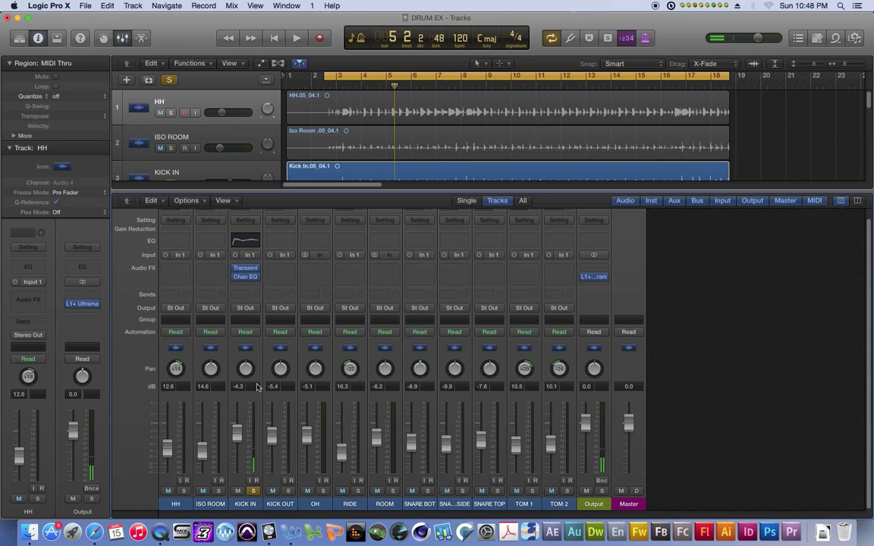
Reopen Transient Monster on KICK IN, reduce its attack slightly and close the window
{"action": "left_click", "coordinate": [243, 269]}
{"action": "left_click", "coordinate": [243, 270]}
{"action": "left_click", "coordinate": [251, 269]}
{"action": "left_click_drag", "start_coordinate": [456, 297], "coordinate": [461, 285]}
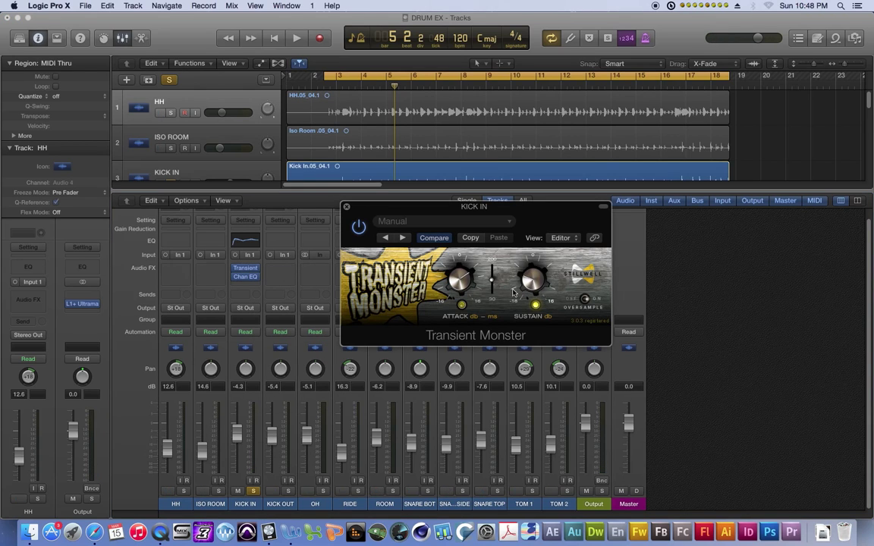
{"action": "key", "text": "ctrl+m"}
{"action": "left_click", "coordinate": [347, 207]}
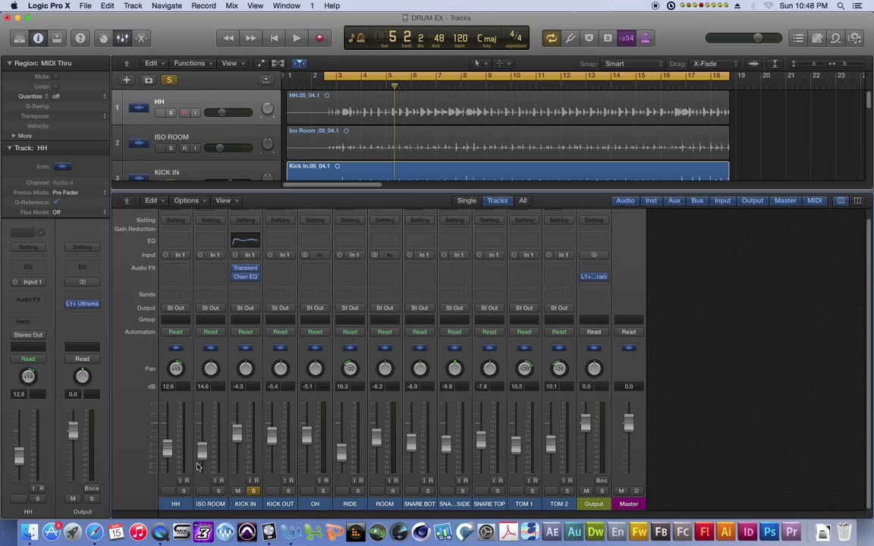
Unsolo the KICK IN track and solo KICK OUT instead
{"action": "left_click", "coordinate": [253, 491]}
{"action": "left_click", "coordinate": [288, 491]}
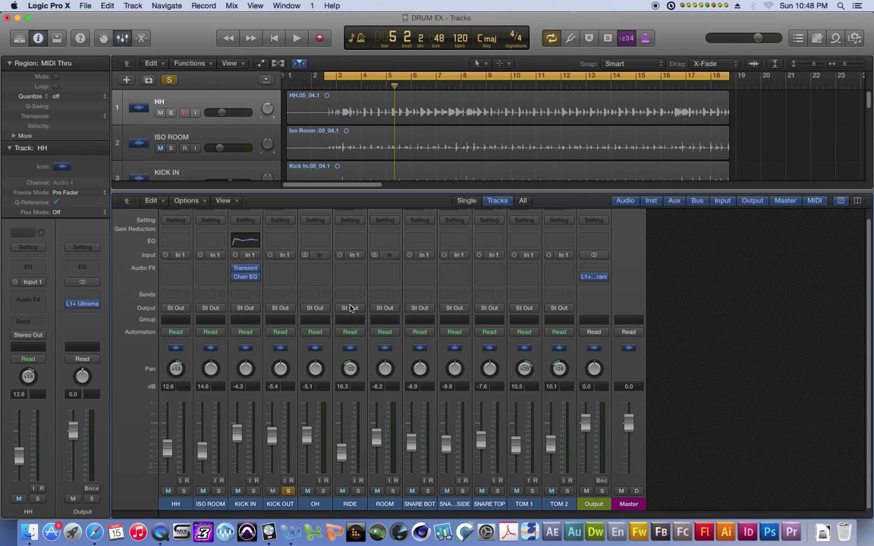
Turn off cycle mode and listen briefly to the soloed KICK OUT track
{"action": "key", "text": "c"}
{"action": "key", "text": "space"}
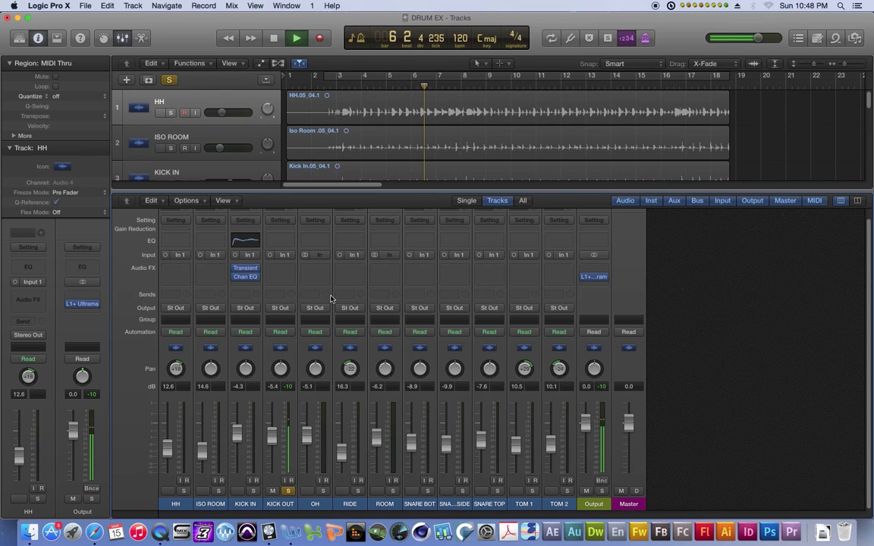
{"action": "key", "text": "space"}
Copy the Transient Monster and Channel EQ inserts from KICK IN to KICK OUT
{"action": "mouse_move", "coordinate": [243, 270]}
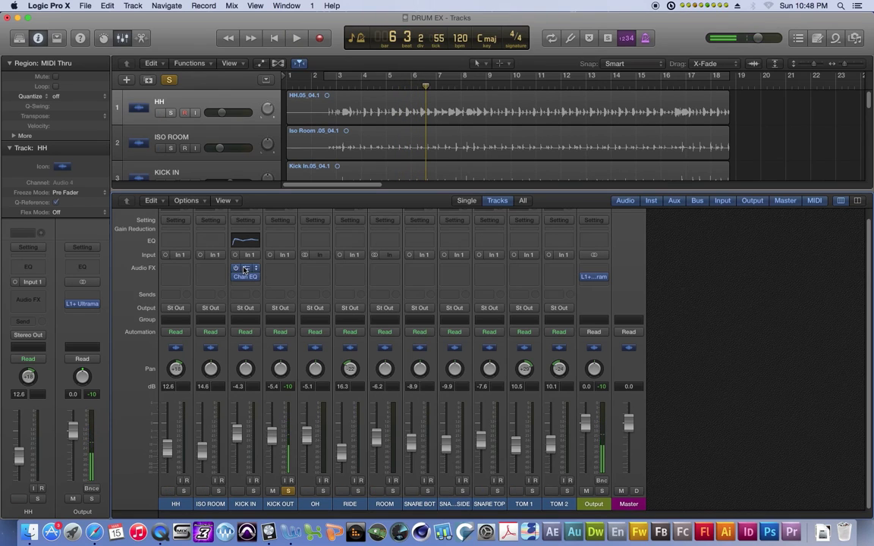
{"action": "left_click_drag", "start_coordinate": [243, 270], "coordinate": [281, 269]}
{"action": "left_click_drag", "start_coordinate": [254, 280], "coordinate": [280, 270]}
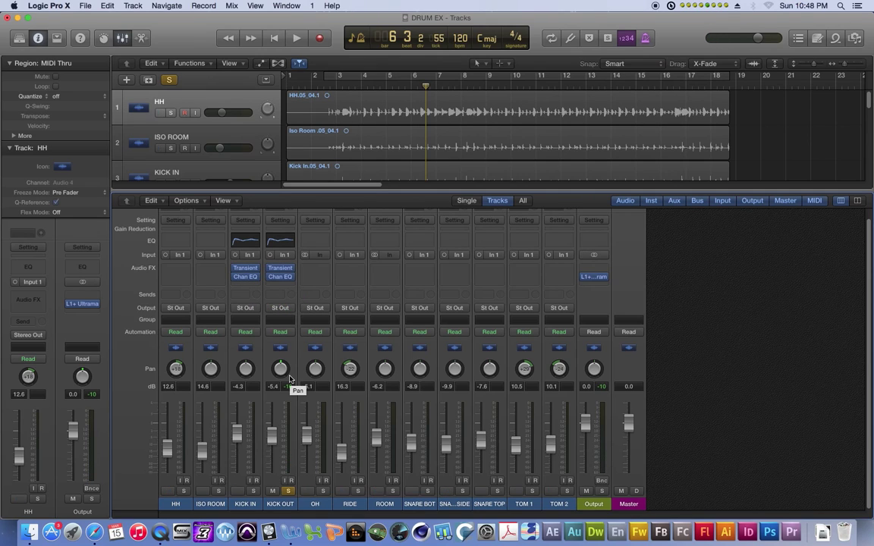
Solo KICK IN alongside KICK OUT and balance both faders at -4.6 dB during playback
{"action": "left_click", "coordinate": [261, 489]}
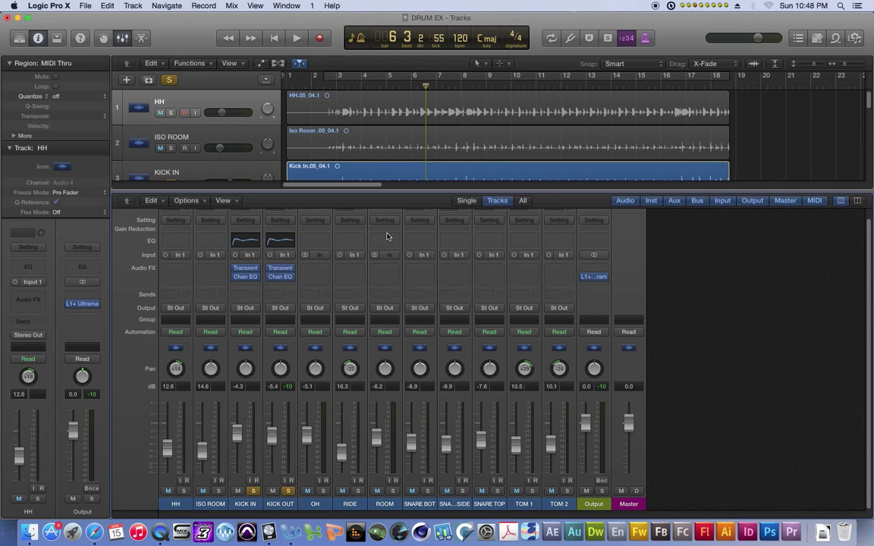
{"action": "key", "text": "space"}
{"action": "left_click_drag", "start_coordinate": [278, 435], "coordinate": [278, 433]}
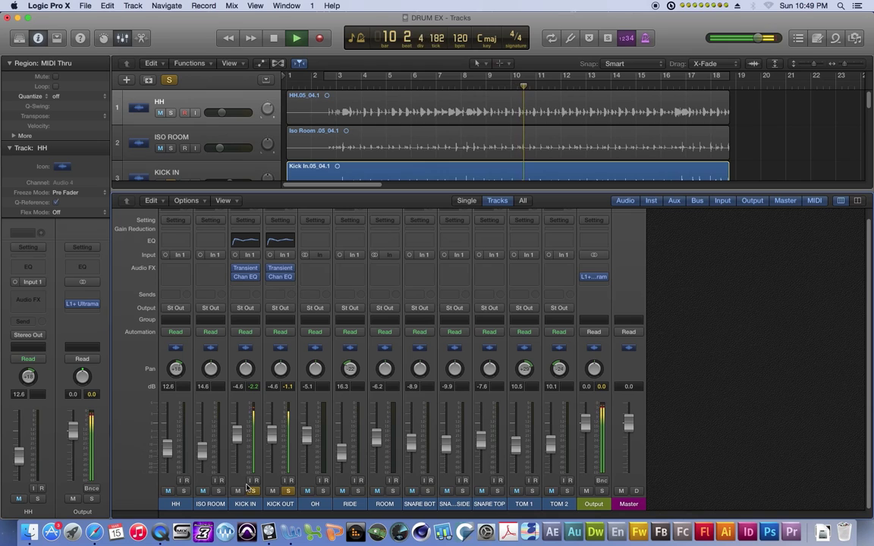
{"action": "key", "text": "space"}
Unsolo both kick tracks, solo SNARE BOT and leave its channel strip selected
{"action": "left_click", "coordinate": [287, 492]}
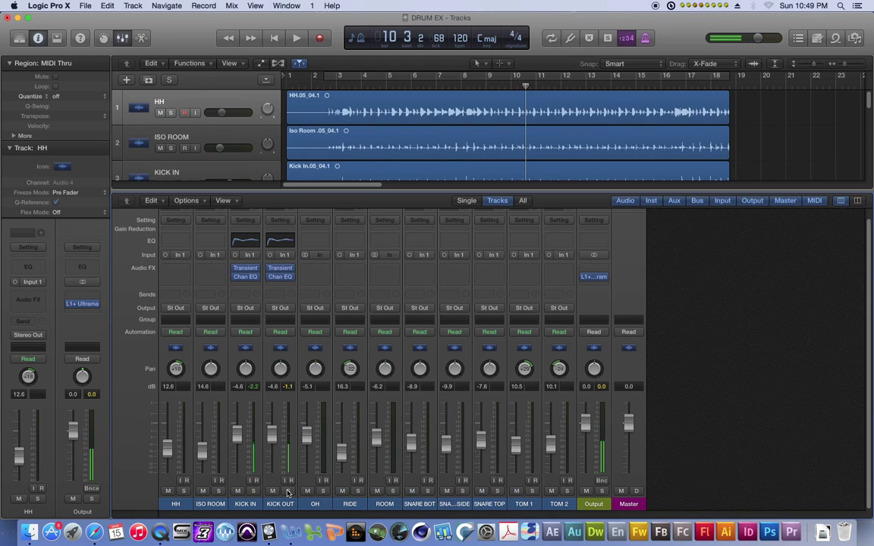
{"action": "left_click", "coordinate": [421, 504]}
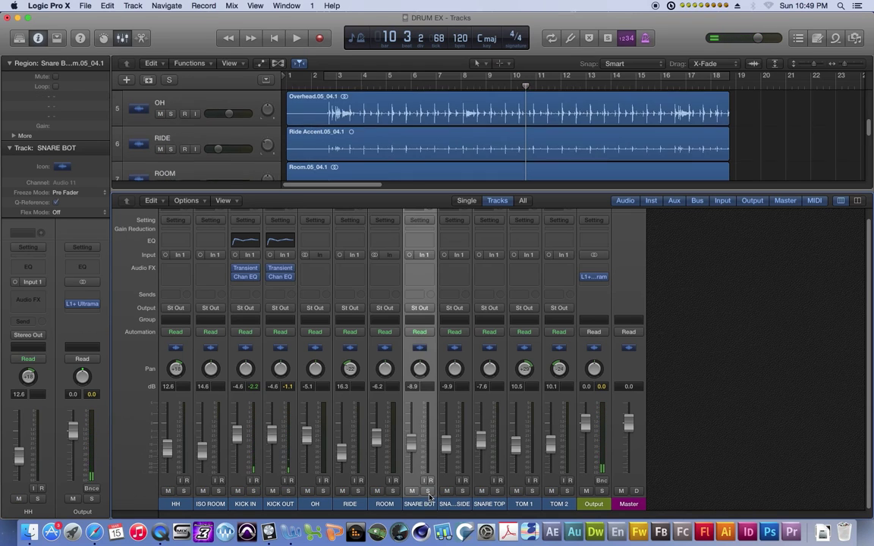
{"action": "left_click", "coordinate": [428, 491]}
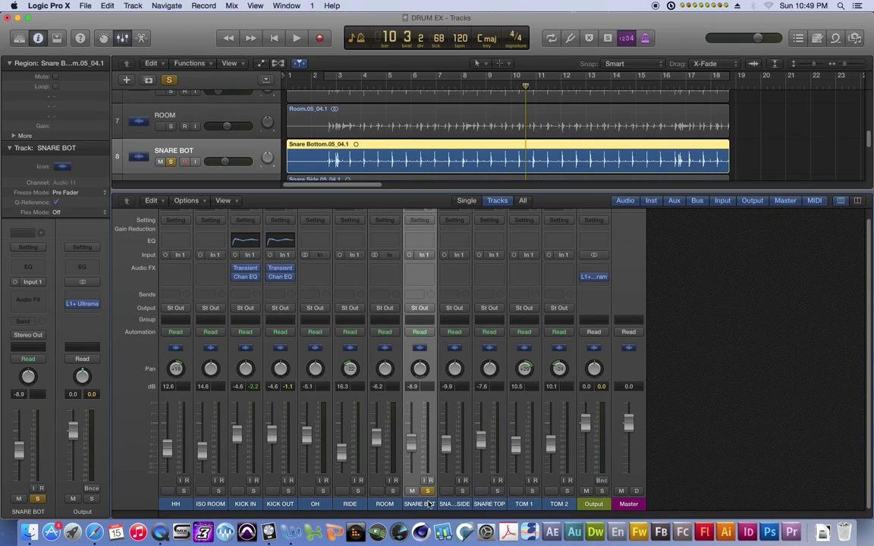
{"action": "left_click", "coordinate": [487, 503]}
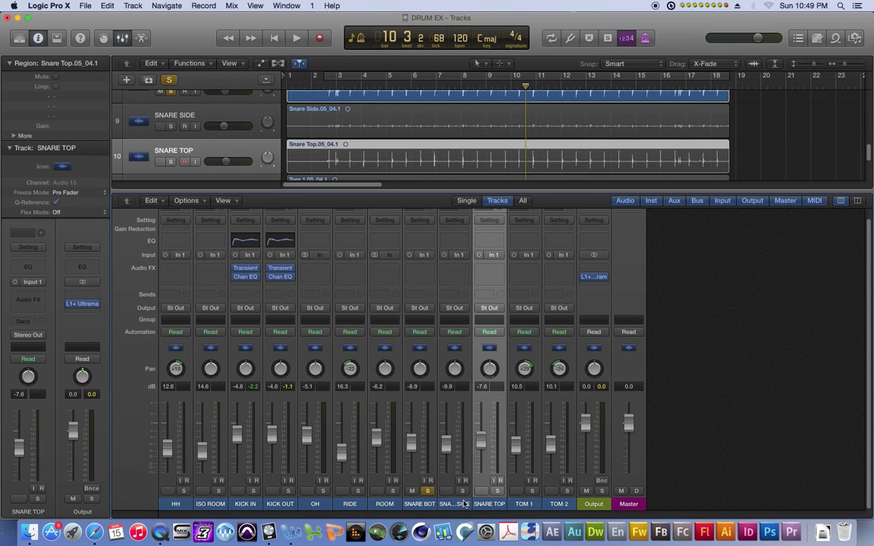
{"action": "left_click", "coordinate": [455, 504]}
{"action": "left_click", "coordinate": [431, 504]}
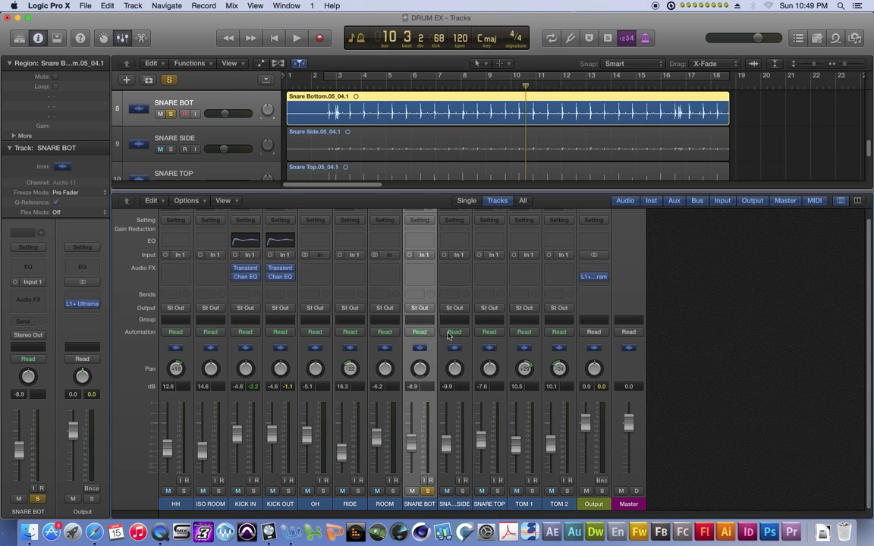
Insert the mono Stillwell Audio Transient Monster on SNARE BOT and move its window to the middle of the workspace
{"action": "left_click", "coordinate": [430, 271]}
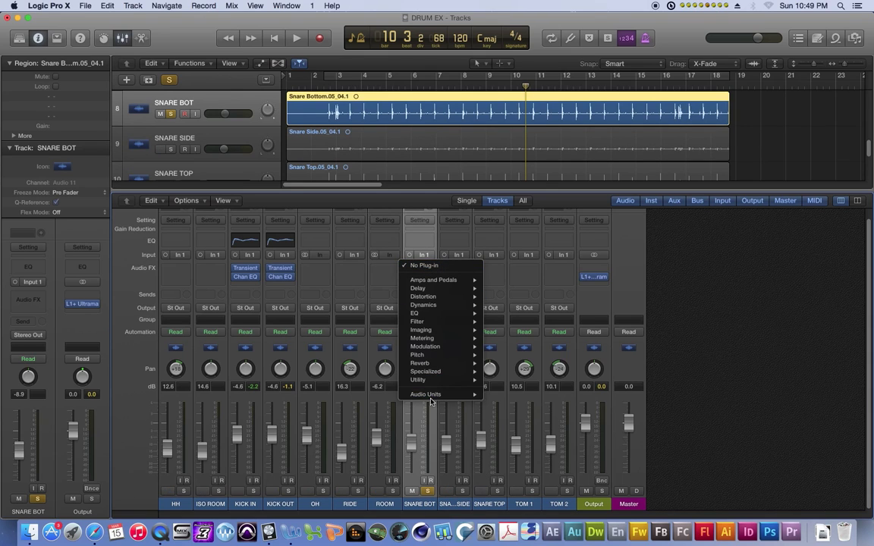
{"action": "mouse_move", "coordinate": [439, 398]}
{"action": "mouse_move", "coordinate": [531, 469]}
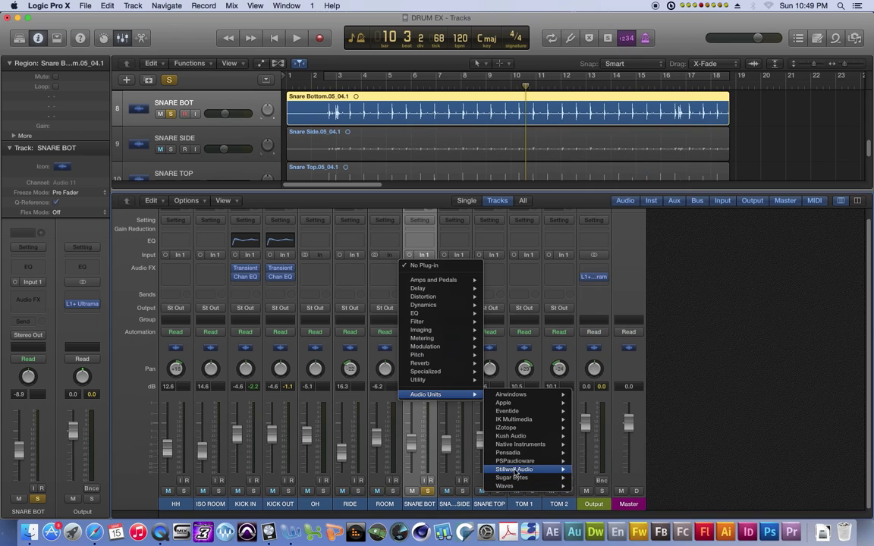
{"action": "mouse_move", "coordinate": [607, 486]}
{"action": "left_click", "coordinate": [677, 486]}
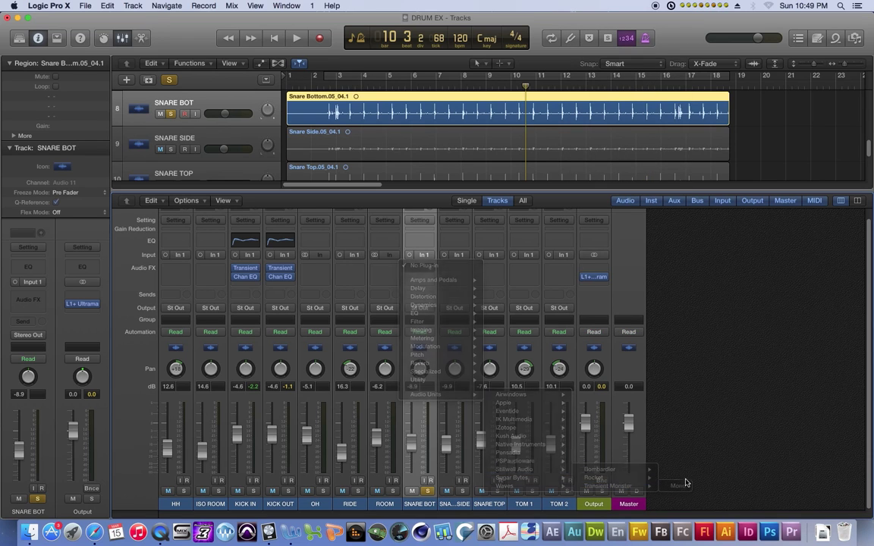
{"action": "left_click_drag", "start_coordinate": [233, 54], "coordinate": [380, 182]}
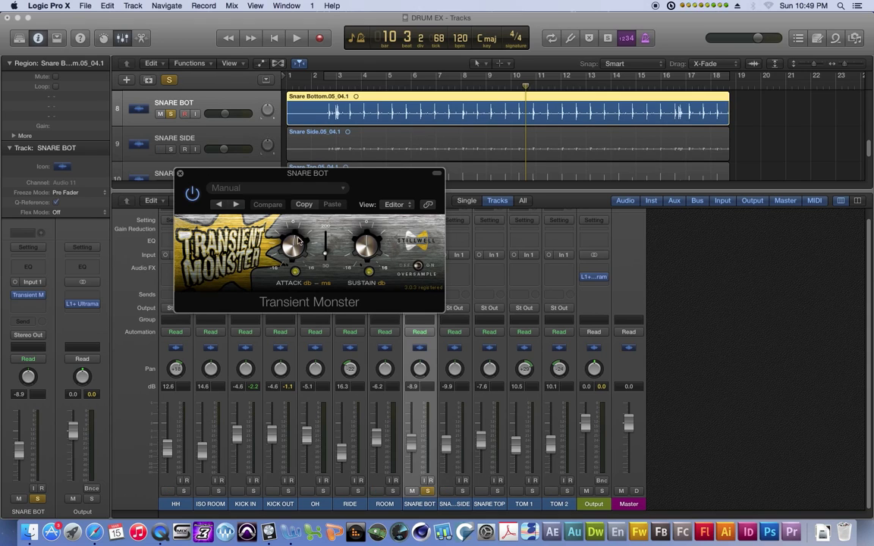
Raise the attack, lengthen the attack time and adjust the sustain on SNARE BOT's Transient Monster, comparing it with bypass during playback
{"action": "left_click_drag", "start_coordinate": [299, 242], "coordinate": [300, 226]}
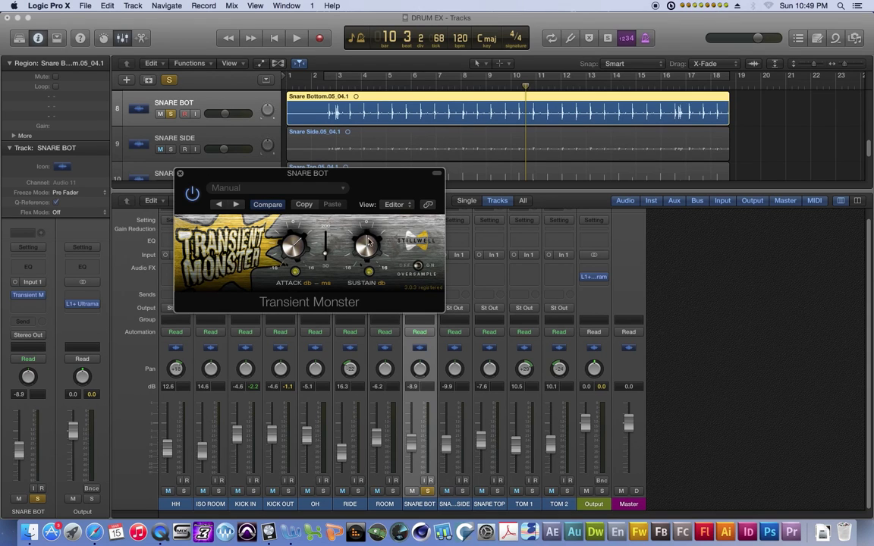
{"action": "left_click_drag", "start_coordinate": [367, 249], "coordinate": [371, 272]}
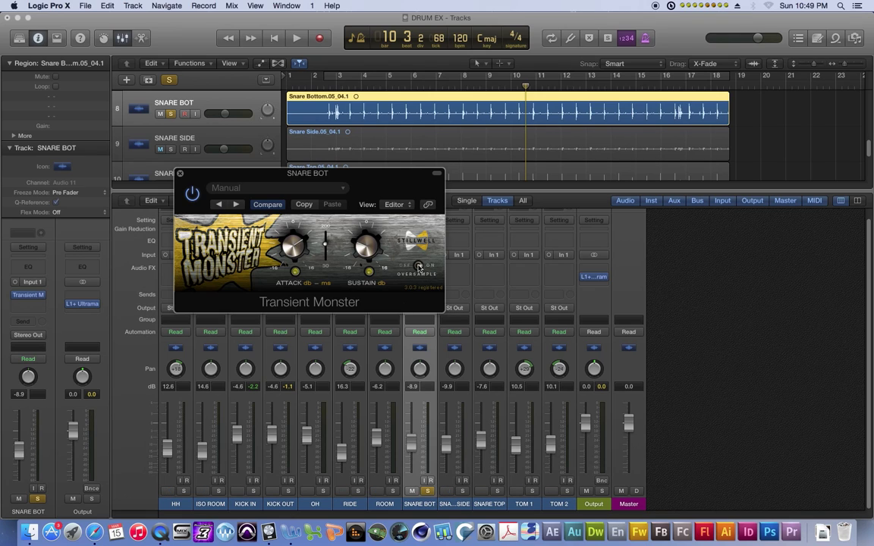
{"action": "key", "text": "space"}
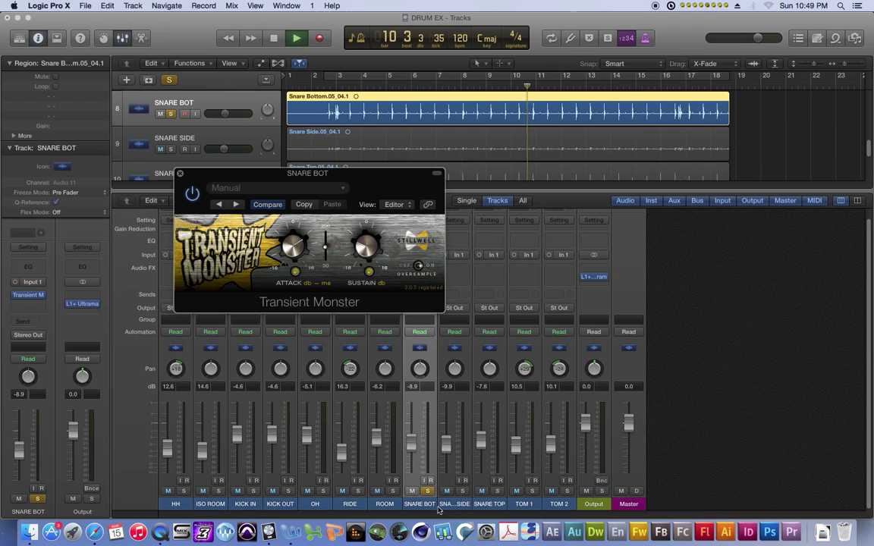
{"action": "left_click", "coordinate": [193, 195]}
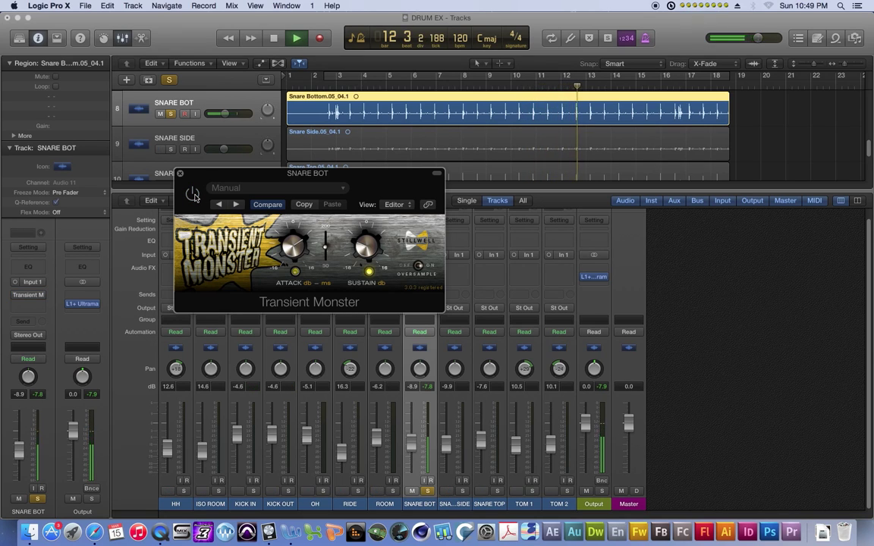
{"action": "left_click", "coordinate": [192, 194]}
Raise the SNARE BOT fader to -7.0 dB during playback, then stop
{"action": "left_click_drag", "start_coordinate": [414, 449], "coordinate": [414, 443]}
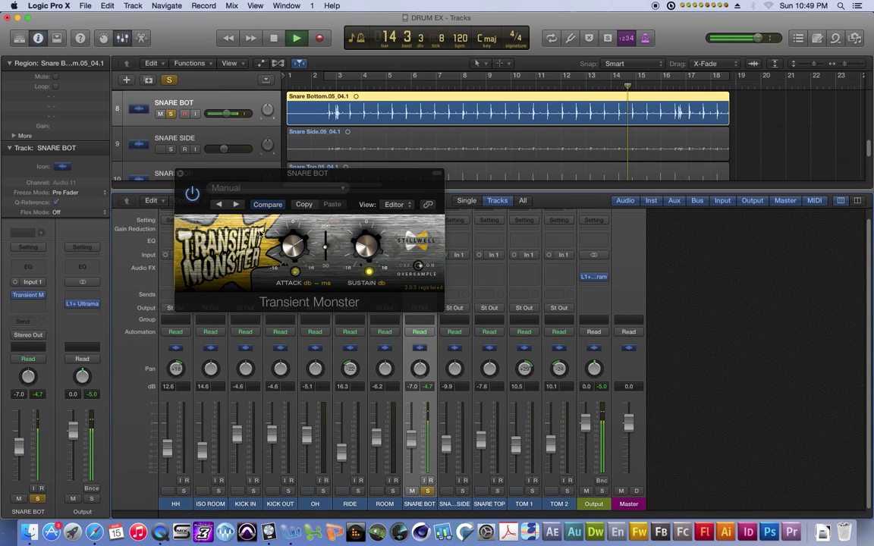
{"action": "left_click", "coordinate": [367, 302]}
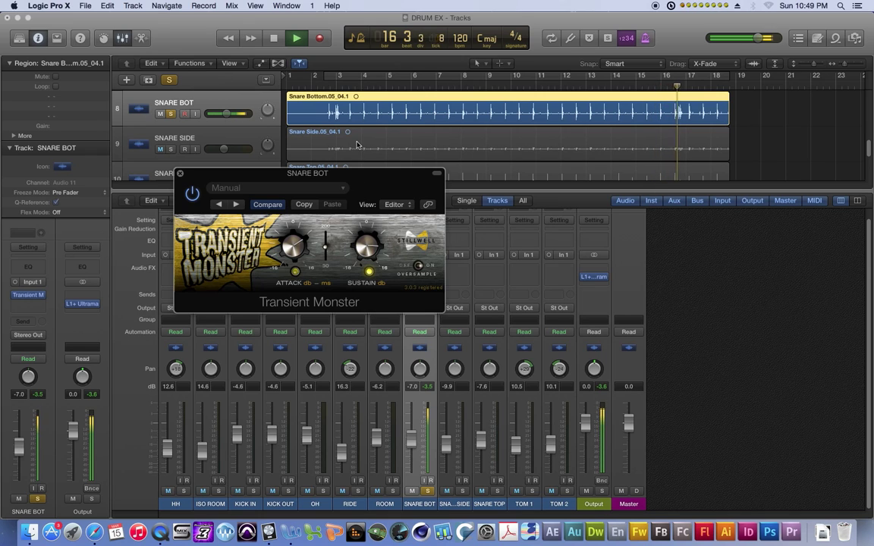
{"action": "key", "text": "space"}
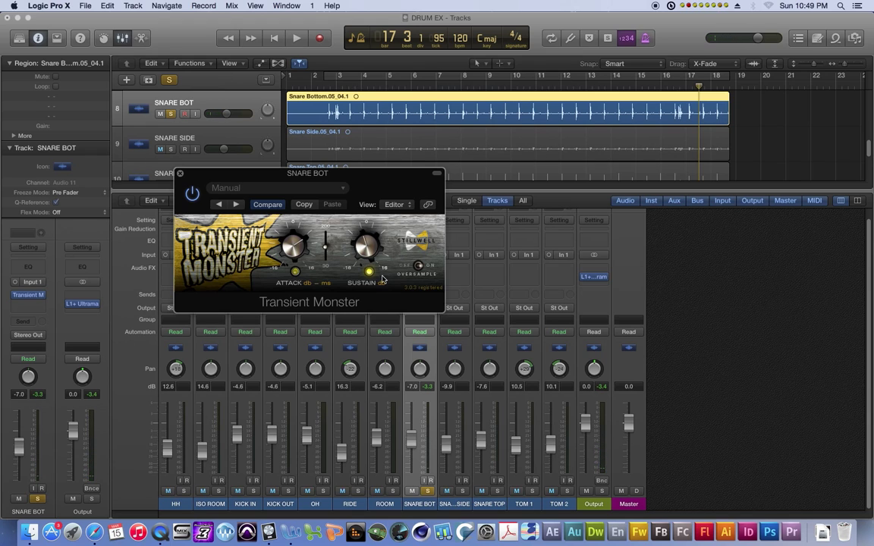
Fine-tune the sustain on SNARE BOT's Transient Monster while replaying from bar 4, then close the plug-in
{"action": "key", "text": "space"}
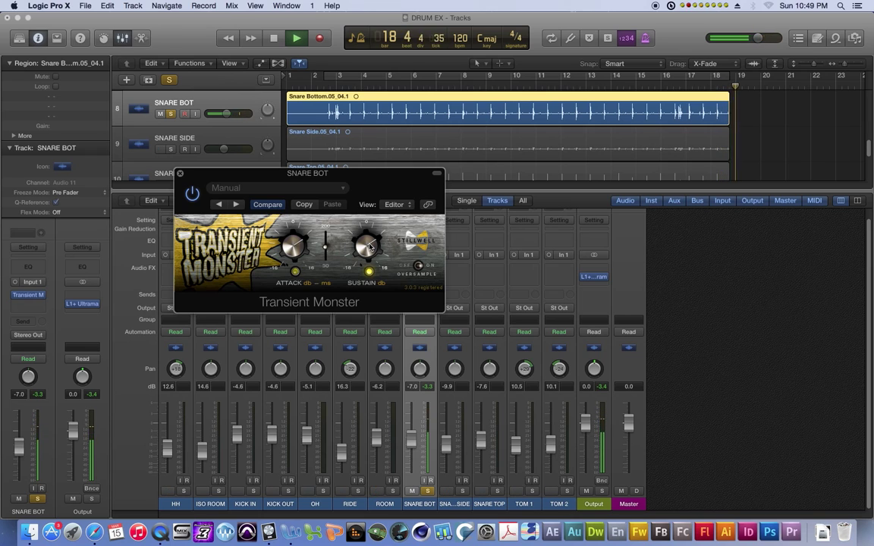
{"action": "left_click", "coordinate": [362, 86]}
{"action": "key", "text": "space"}
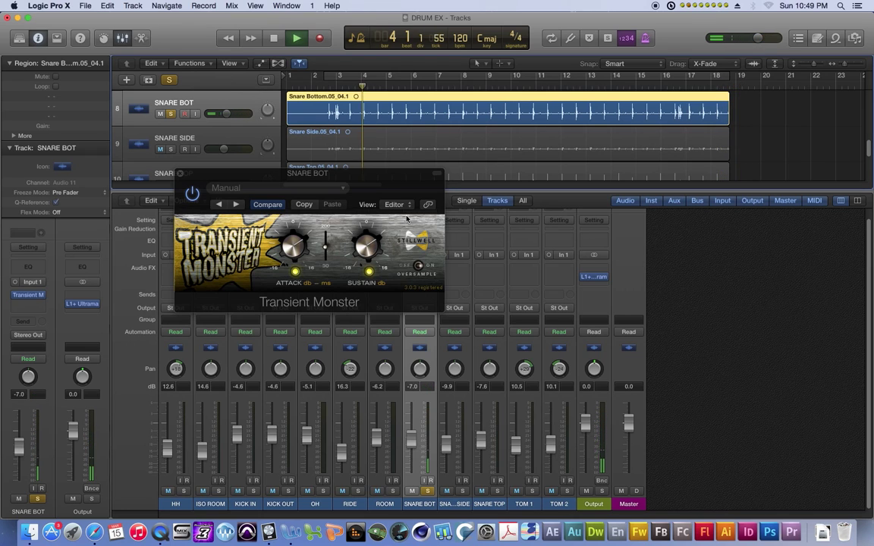
{"action": "left_click", "coordinate": [372, 251]}
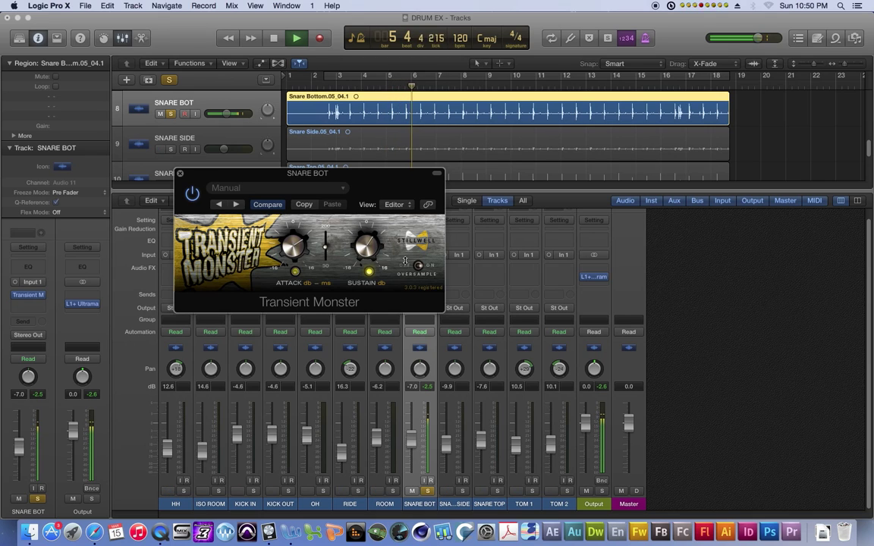
{"action": "key", "text": "space"}
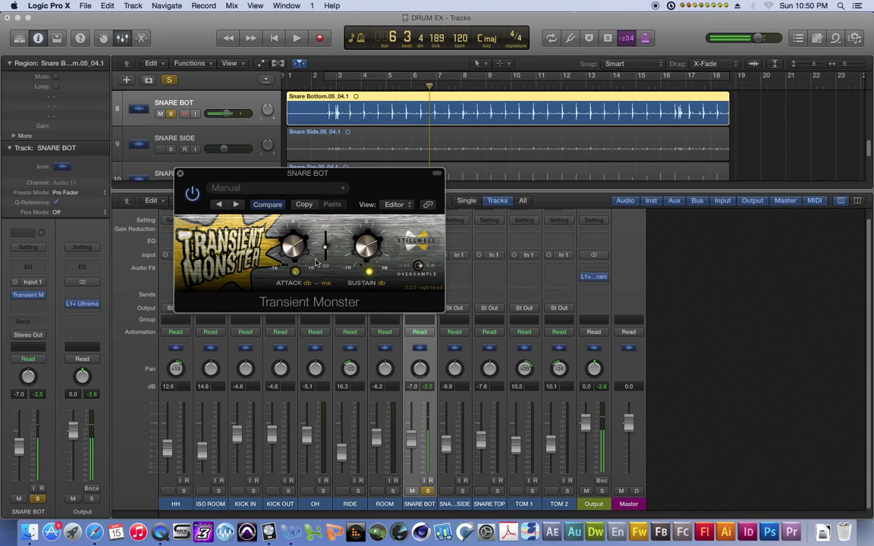
{"action": "left_click", "coordinate": [181, 175]}
Insert a mono Channel EQ after Transient Monster on SNARE BOT and enable its low cut at 65 Hz, 24 dB/Oct
{"action": "left_click", "coordinate": [418, 270]}
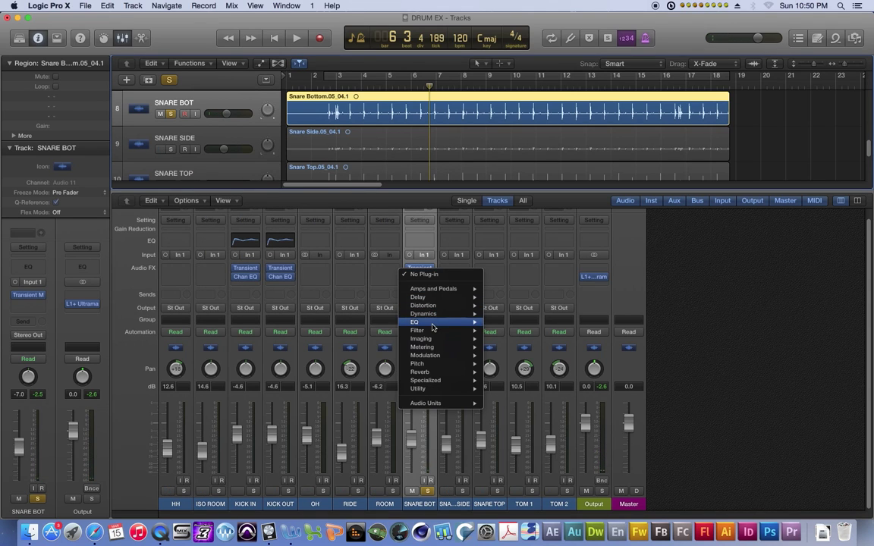
{"action": "mouse_move", "coordinate": [455, 322]}
{"action": "mouse_move", "coordinate": [542, 323]}
{"action": "left_click", "coordinate": [586, 321]}
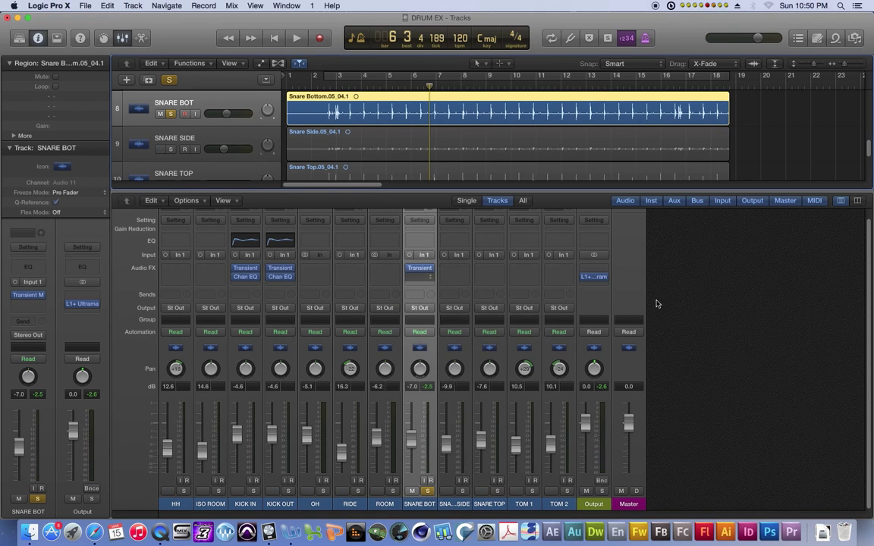
{"action": "mouse_move", "coordinate": [65, 249]}
{"action": "left_mouse_down"}
{"action": "mouse_move", "coordinate": [64, 235]}
{"action": "mouse_move", "coordinate": [59, 268]}
{"action": "mouse_move", "coordinate": [61, 262]}
{"action": "left_mouse_up"}
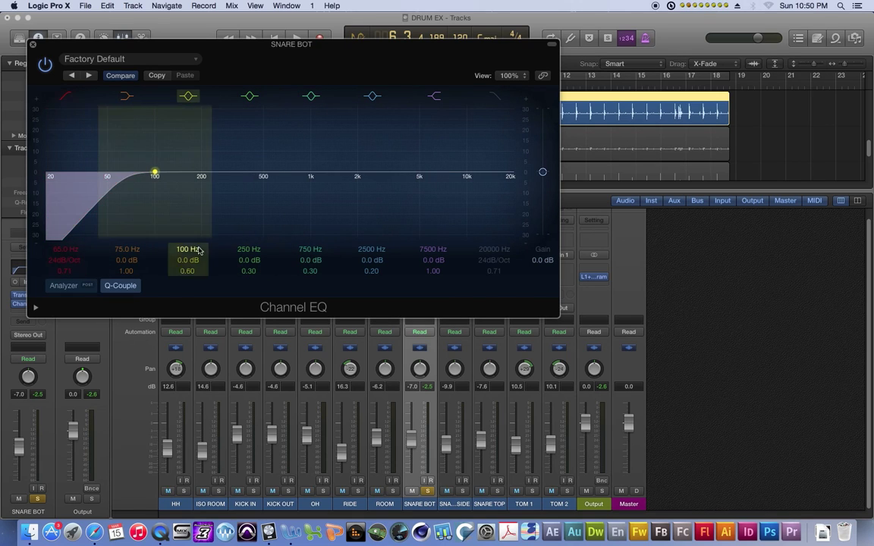
Set SNARE BOT's EQ bands to +6.0 dB at 270 Hz, -3.0 dB at 750 Hz, +3.5 dB at 2500 Hz and +4.5 dB at 7500 Hz
{"action": "mouse_move", "coordinate": [225, 237]}
{"action": "left_mouse_down"}
{"action": "mouse_move", "coordinate": [225, 216]}
{"action": "mouse_move", "coordinate": [222, 228]}
{"action": "mouse_move", "coordinate": [229, 227]}
{"action": "left_mouse_up"}
{"action": "left_click_drag", "start_coordinate": [310, 261], "coordinate": [310, 272]}
{"action": "left_click_drag", "start_coordinate": [433, 260], "coordinate": [433, 243]}
{"action": "mouse_move", "coordinate": [371, 260]}
{"action": "left_mouse_down"}
{"action": "mouse_move", "coordinate": [371, 249]}
{"action": "mouse_move", "coordinate": [370, 268]}
{"action": "mouse_move", "coordinate": [370, 261]}
{"action": "left_mouse_up"}
{"action": "left_click", "coordinate": [34, 47]}
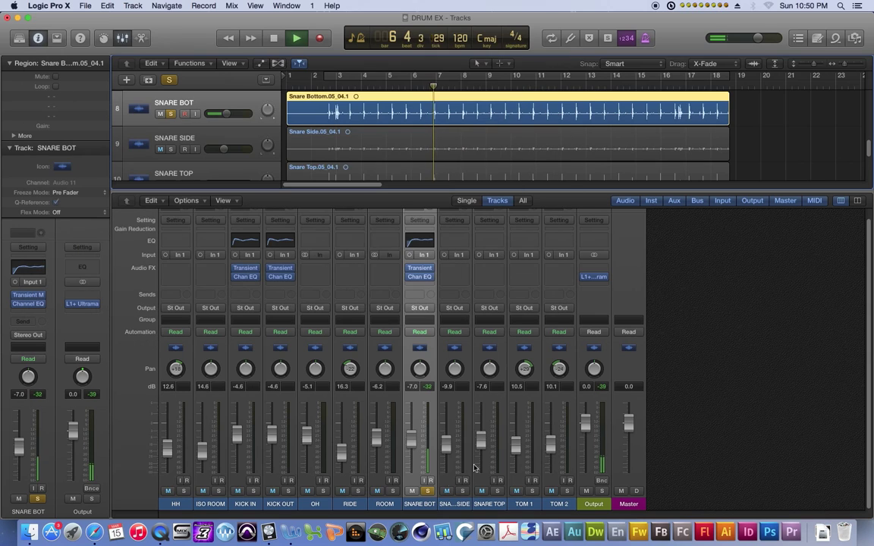
Lower the Channel EQ output gain on SNARE BOT to -2.0 dB, close the EQ and listen before stopping playback
{"action": "left_click", "coordinate": [421, 278]}
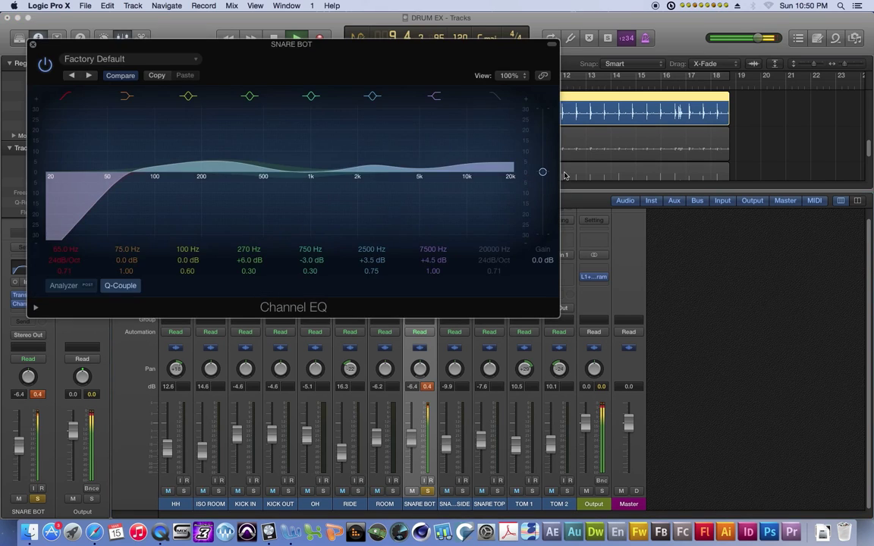
{"action": "left_click_drag", "start_coordinate": [543, 182], "coordinate": [546, 178]}
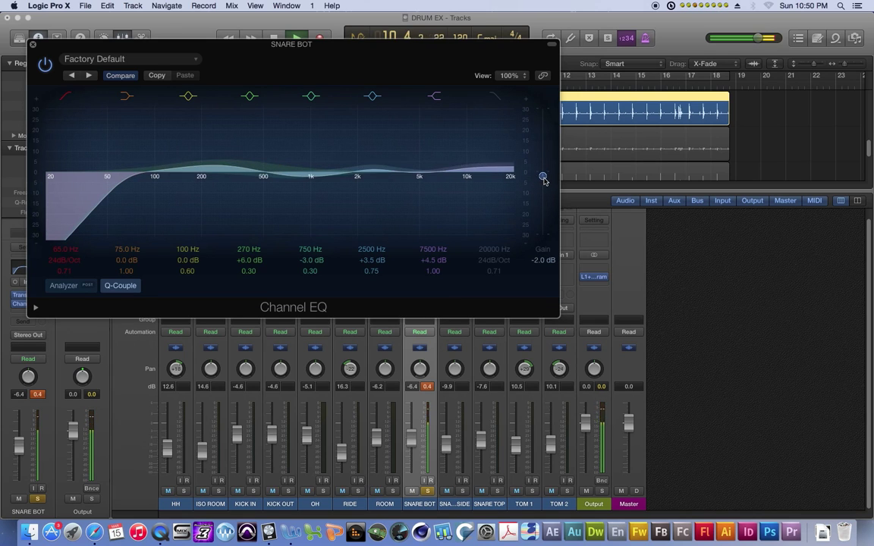
{"action": "left_click", "coordinate": [33, 45]}
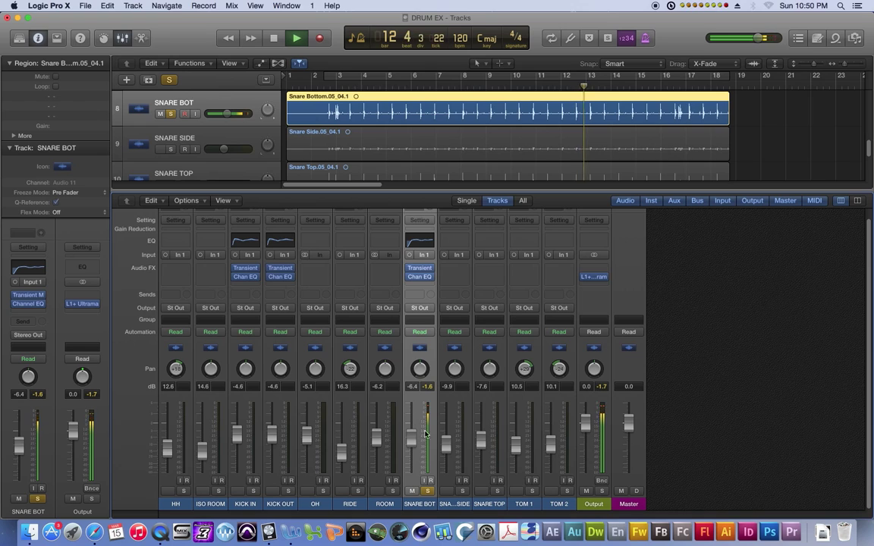
{"action": "key", "text": "space"}
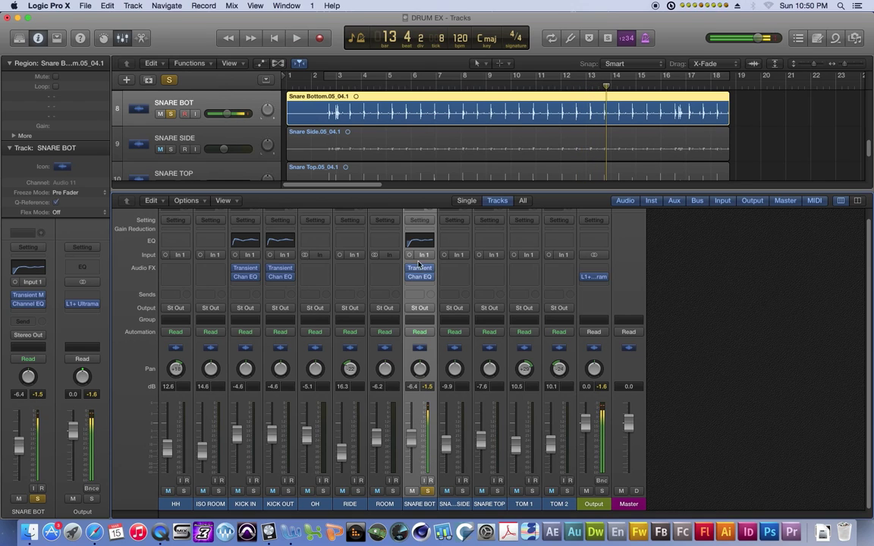
Copy both SNARE BOT inserts to SNARE TOP and solo SNARE TOP instead of SNARE BOT
{"action": "left_click_drag", "start_coordinate": [420, 270], "coordinate": [489, 276]}
{"action": "left_click", "coordinate": [498, 493]}
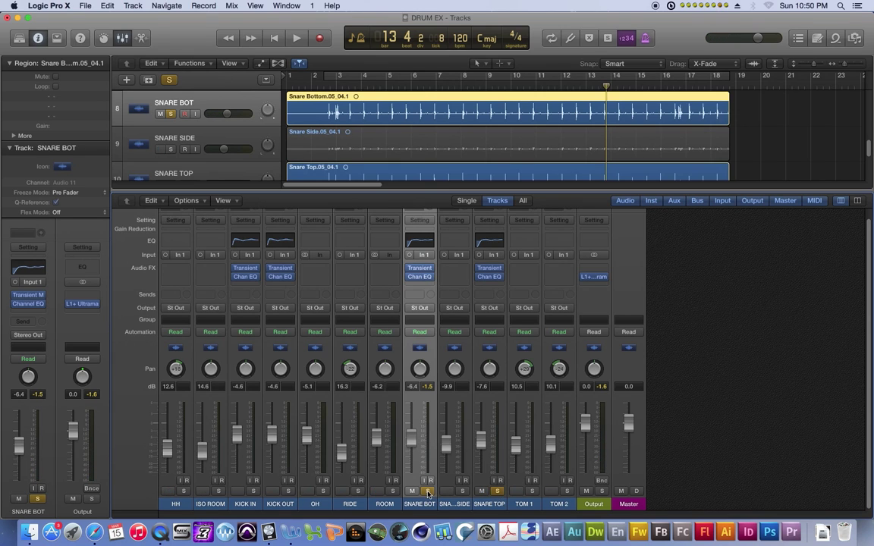
{"action": "left_click", "coordinate": [428, 492]}
Audition SNARE TOP with its Transient Monster open and adjust the sustain amount
{"action": "key", "text": "space"}
{"action": "left_click", "coordinate": [493, 268]}
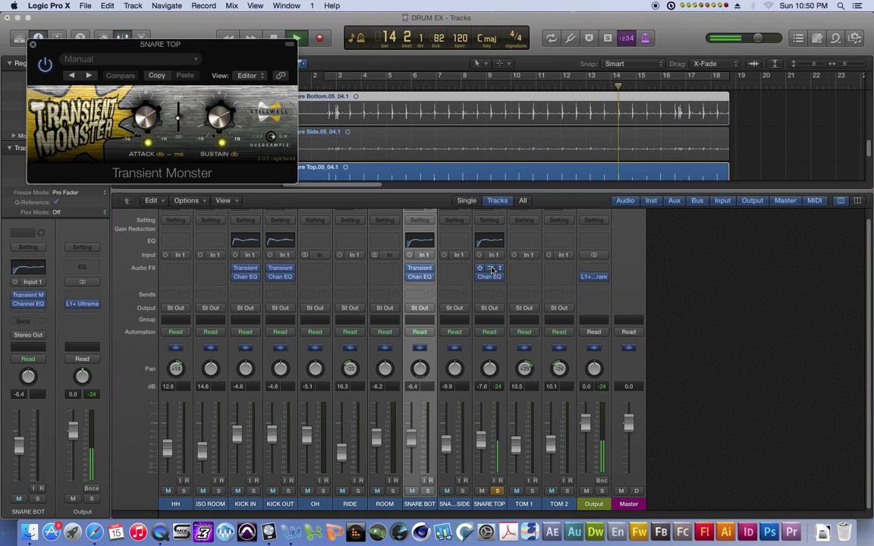
{"action": "left_click", "coordinate": [221, 144]}
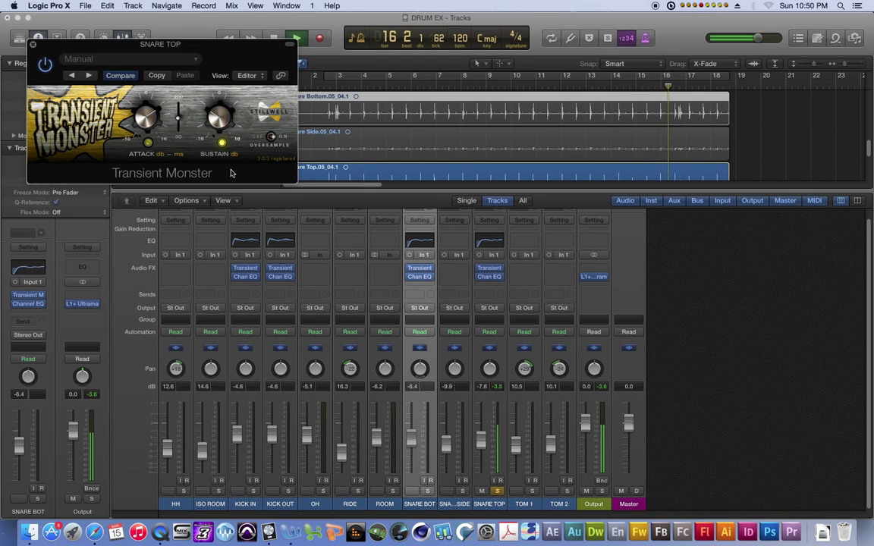
{"action": "key", "text": "space"}
{"action": "left_click_drag", "start_coordinate": [224, 137], "coordinate": [220, 111]}
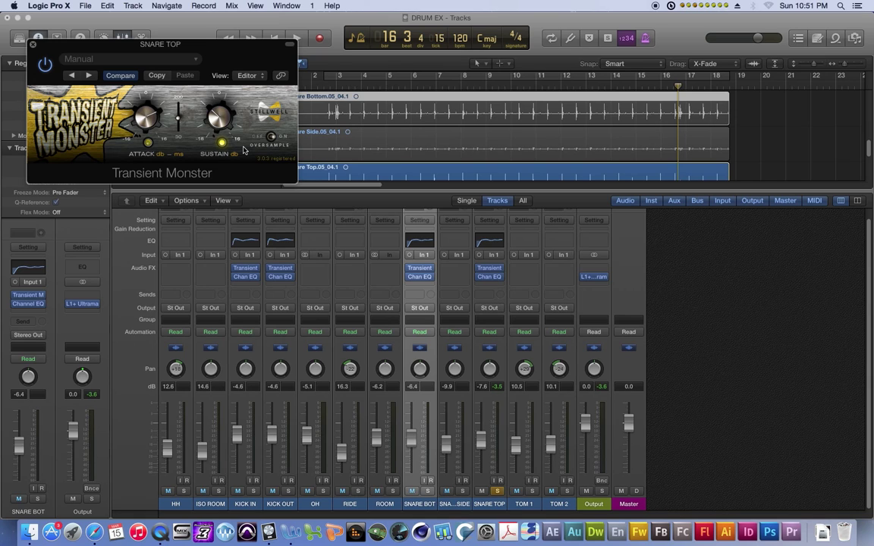
Solo SNARE BOT together with SNARE TOP, play them and close the Transient Monster window
{"action": "left_click", "coordinate": [427, 491]}
{"action": "key", "text": "space"}
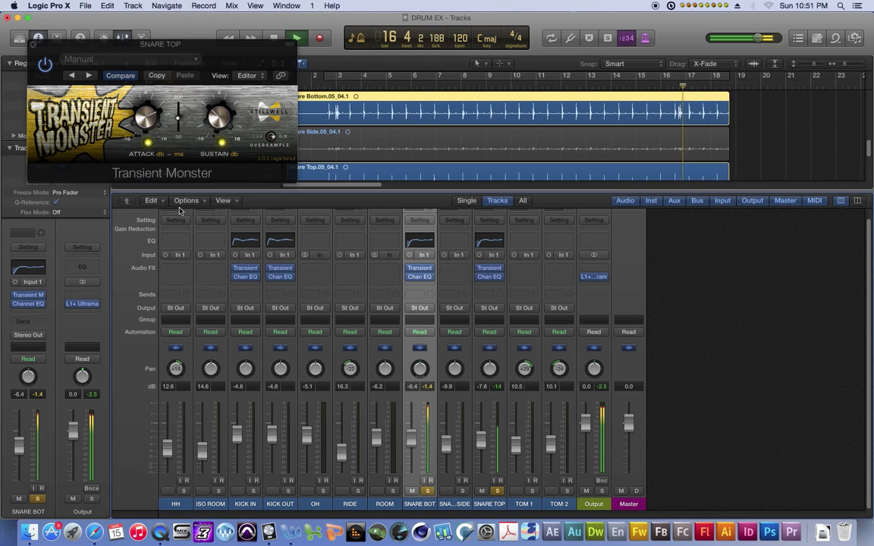
{"action": "left_click", "coordinate": [33, 44]}
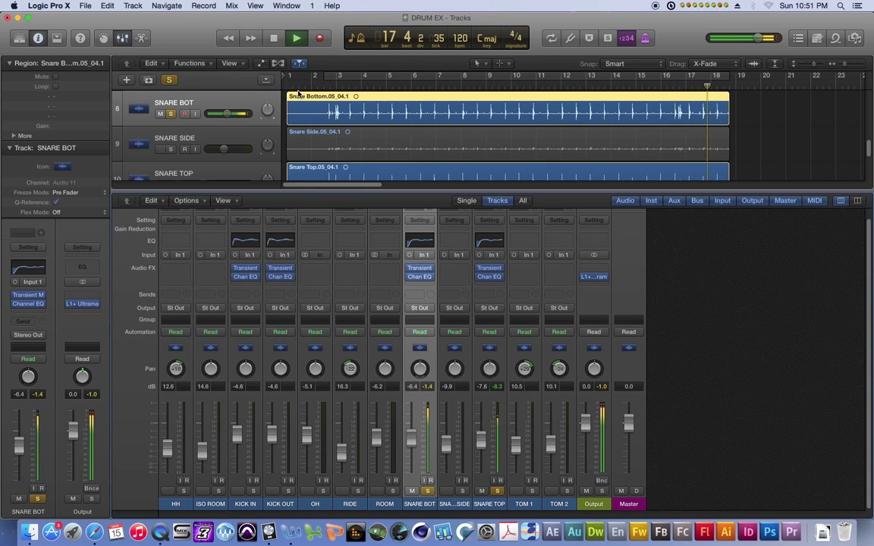
Enable cycle playback, solo SNARE SIDE too, and set the SNARE BOT fader to -7.4 dB and SNARE SIDE to -7.2 dB
{"action": "key", "text": "c"}
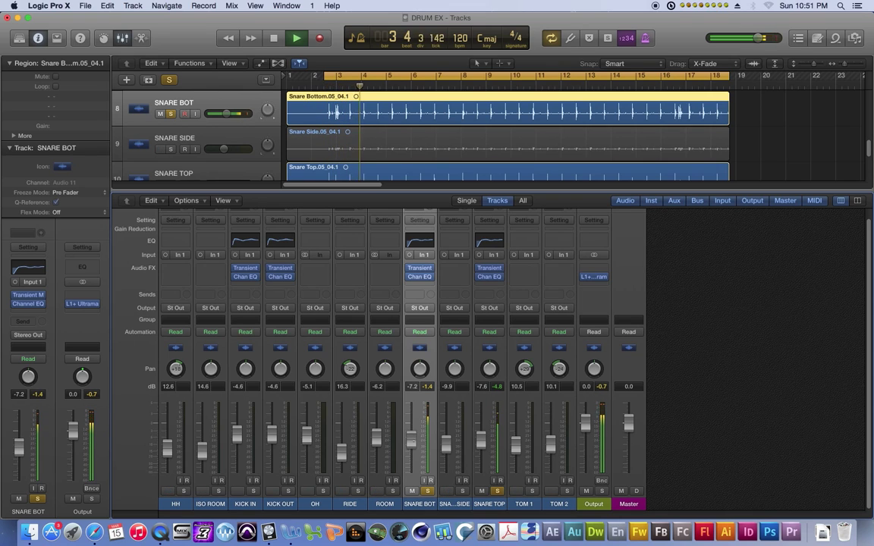
{"action": "key", "text": "space"}
{"action": "left_click", "coordinate": [463, 492]}
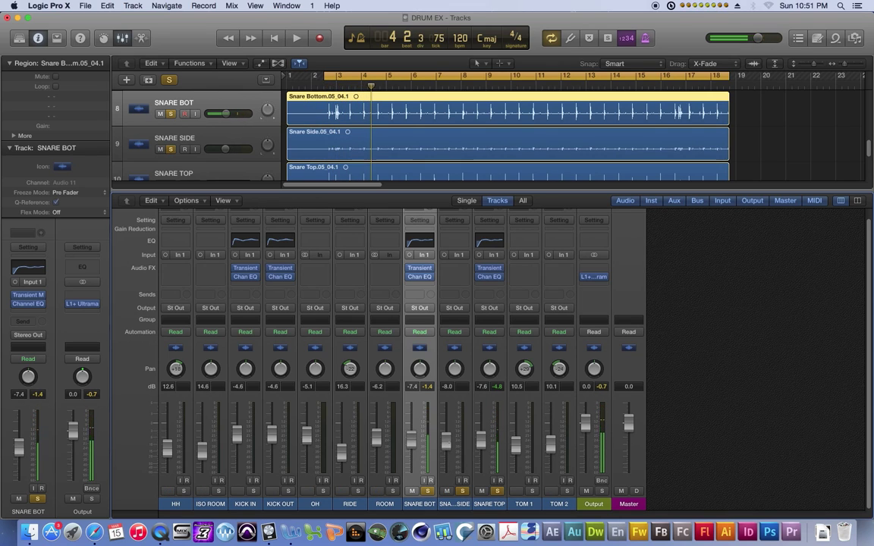
{"action": "key", "text": "space"}
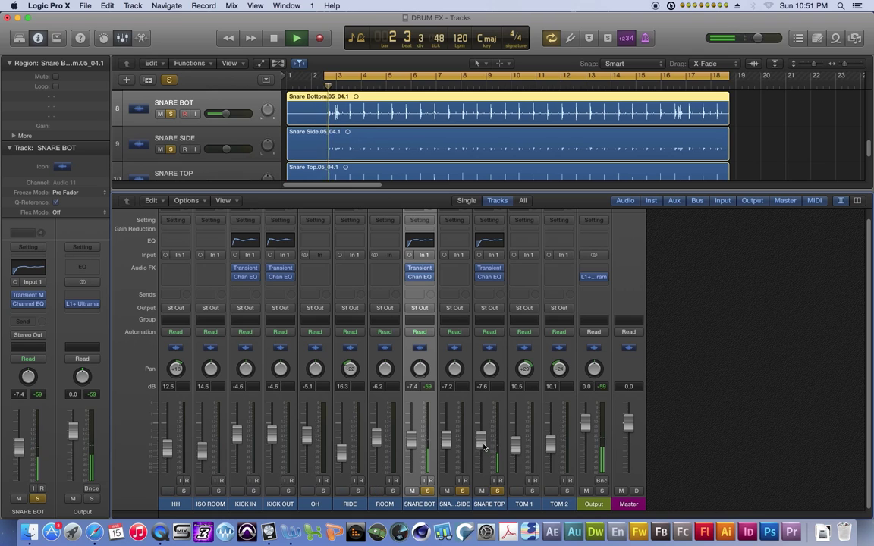
Set SNARE BOT to -5.8 dB and SNARE TOP to -5.9 dB, unsolo all three snare tracks and audition the full mix
{"action": "left_click", "coordinate": [427, 491]}
{"action": "left_click", "coordinate": [458, 492]}
{"action": "left_click", "coordinate": [497, 491]}
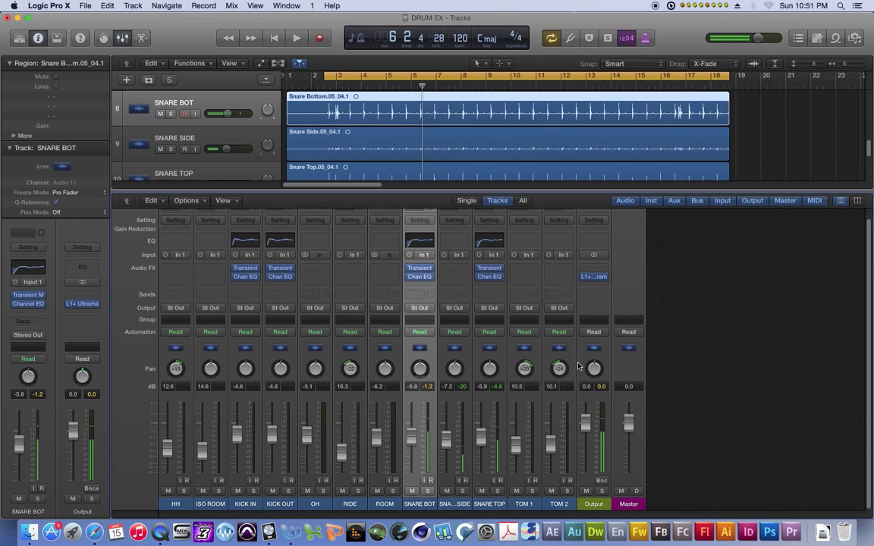
{"action": "key", "text": "space"}
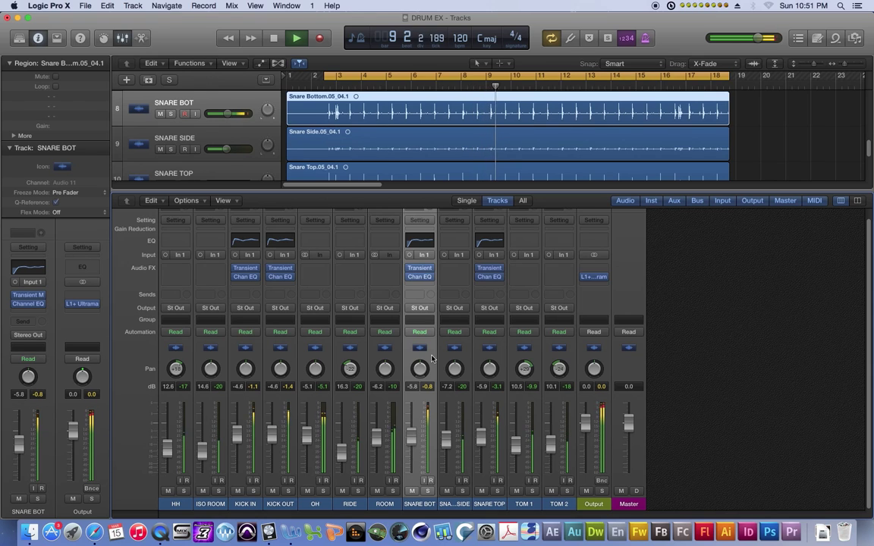
{"action": "key", "text": "space"}
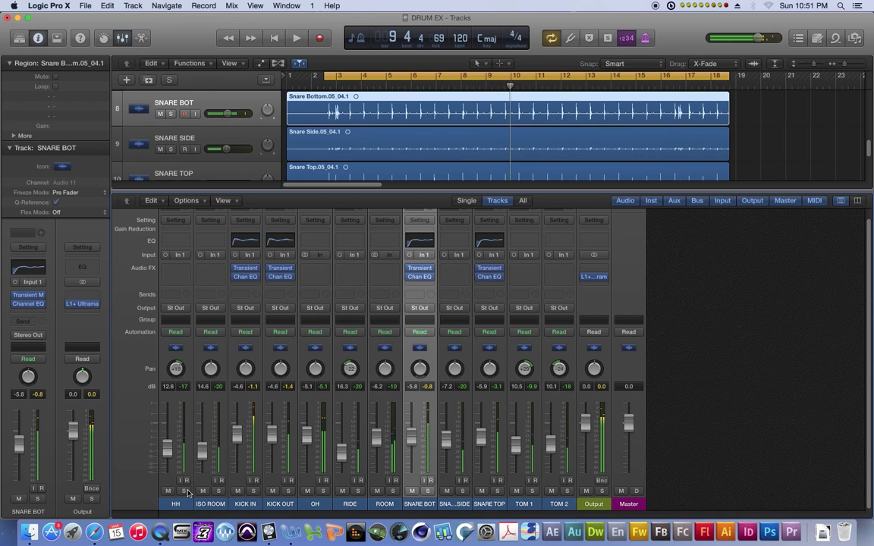
Solo HH, turn off cycle playback and place the playhead at the start of bar 3
{"action": "left_click", "coordinate": [183, 491]}
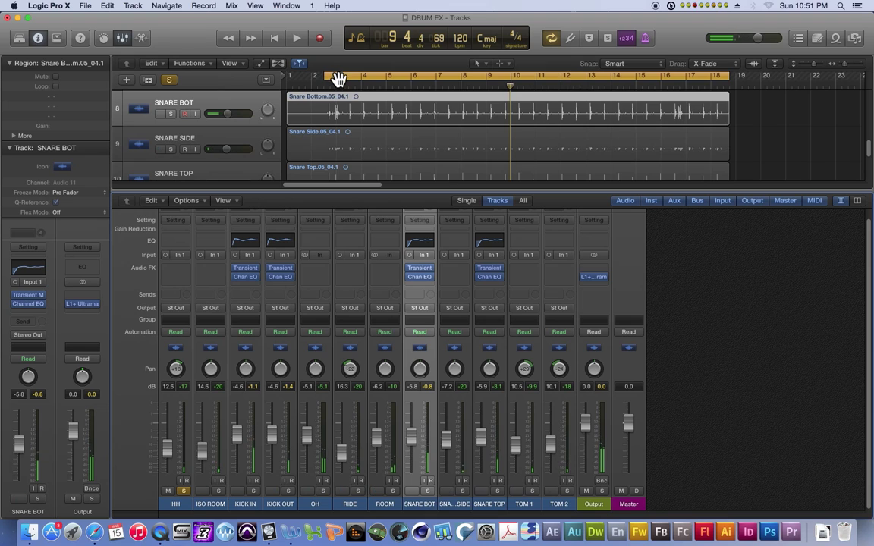
{"action": "left_click", "coordinate": [339, 79]}
{"action": "left_click", "coordinate": [342, 82]}
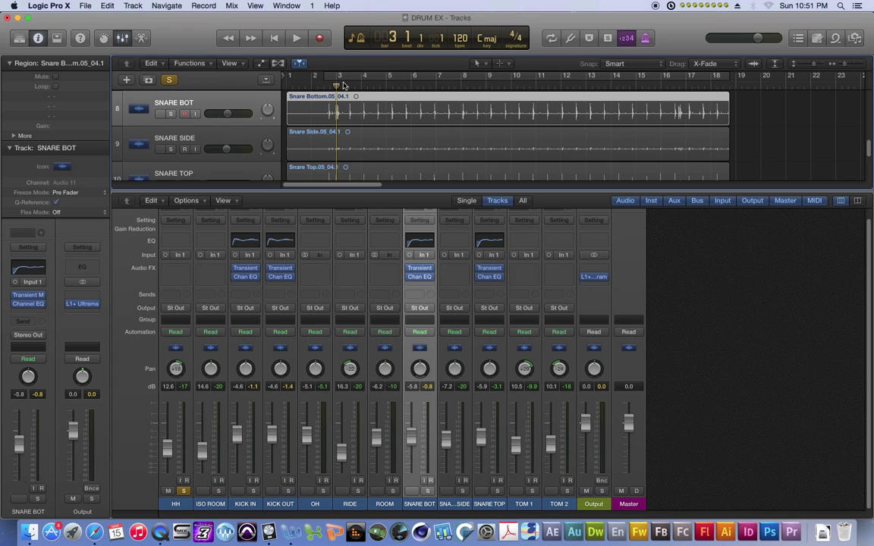
Insert Stillwell Audio's Transient Monster in the first audio effect slot of HH
{"action": "left_click", "coordinate": [182, 271]}
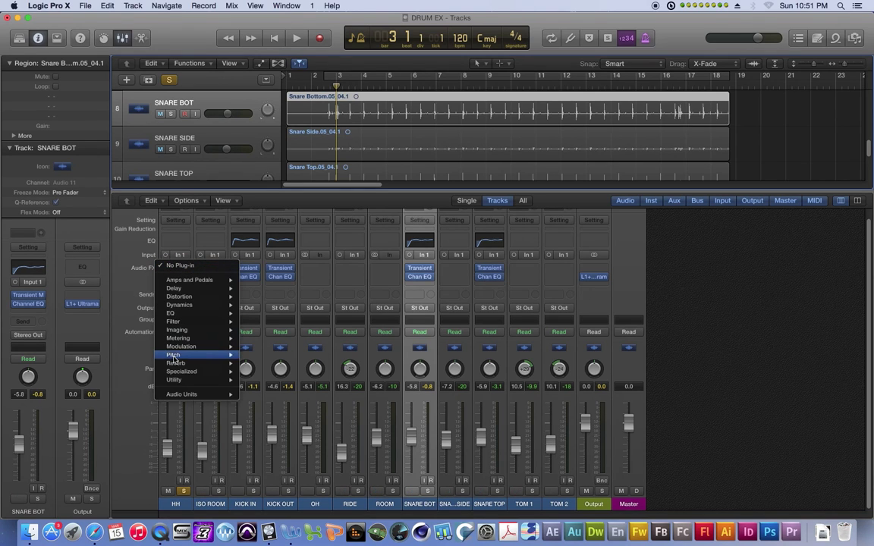
{"action": "mouse_move", "coordinate": [181, 395]}
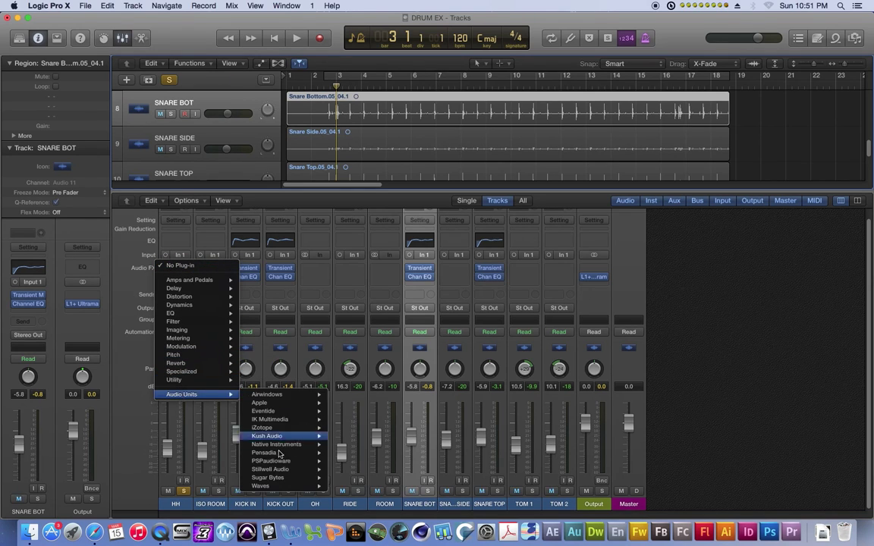
{"action": "mouse_move", "coordinate": [281, 470]}
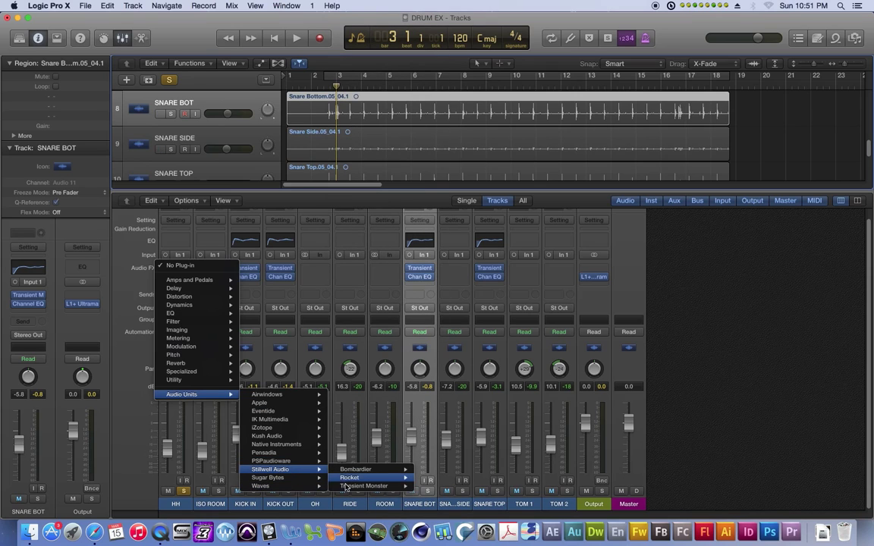
{"action": "mouse_move", "coordinate": [372, 486]}
{"action": "left_click", "coordinate": [432, 487]}
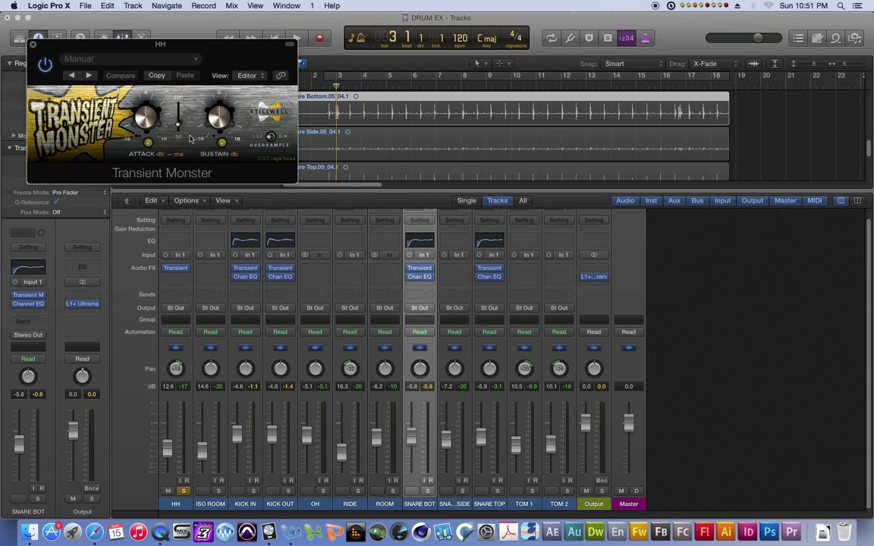
Adjust the attack, attack time and sustain in HH's Transient Monster, audition the track and close the plug-in
{"action": "left_click_drag", "start_coordinate": [149, 117], "coordinate": [152, 154]}
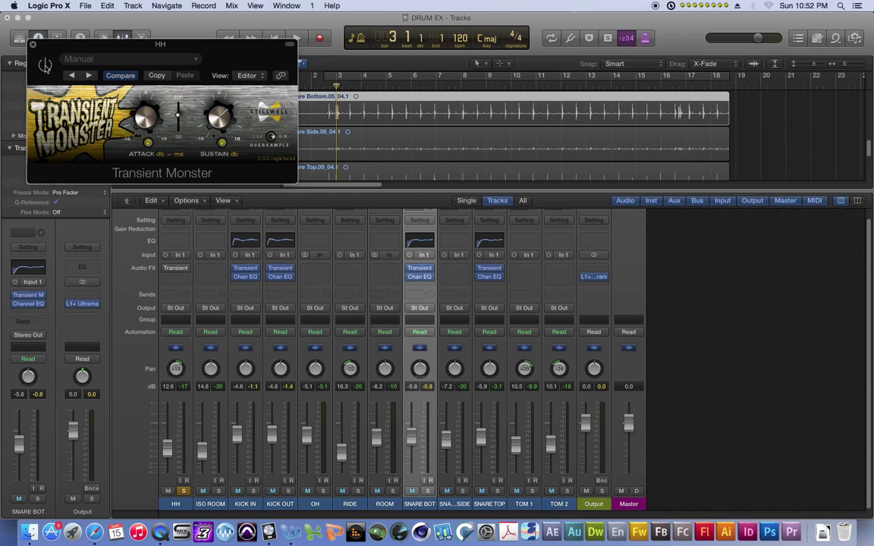
{"action": "key", "text": "space"}
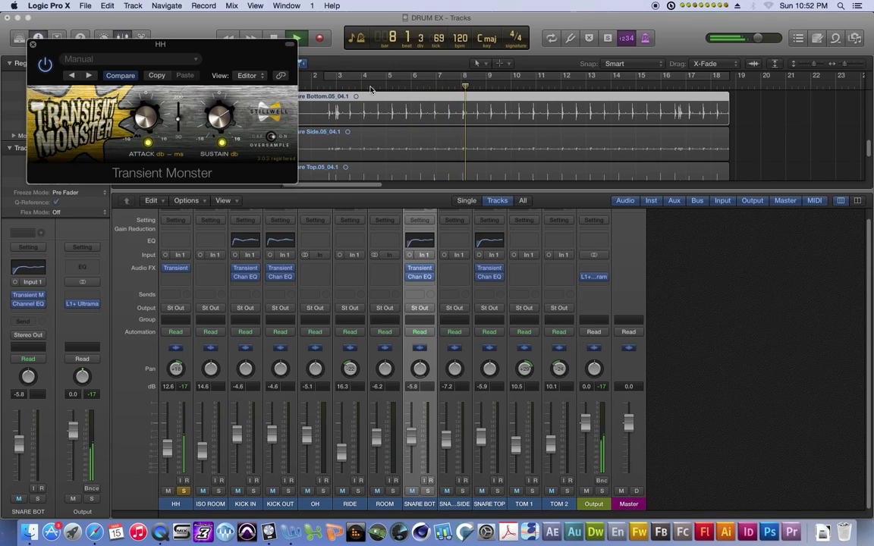
{"action": "key", "text": "space"}
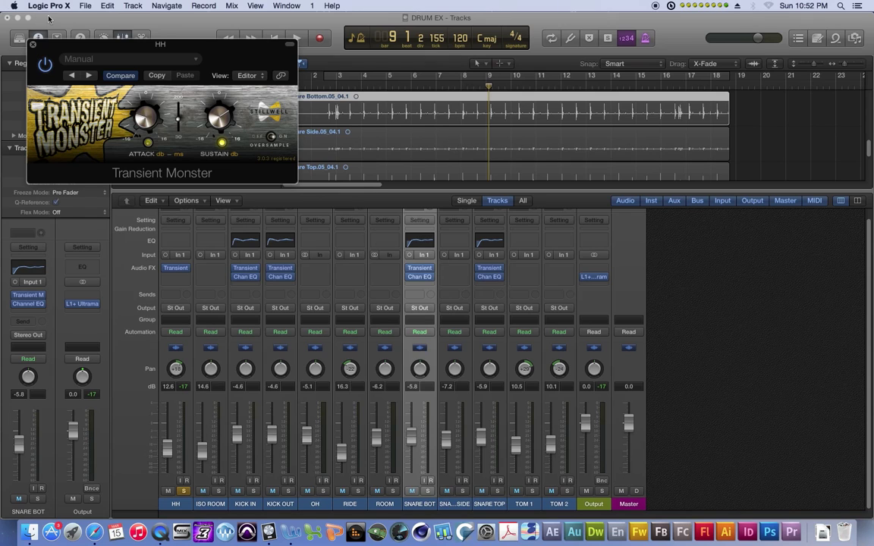
{"action": "left_click", "coordinate": [33, 45]}
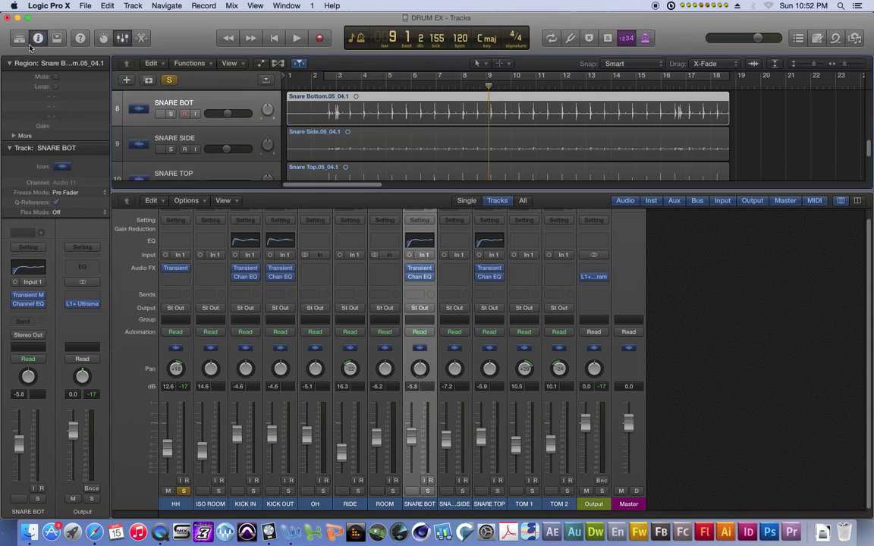
Unsolo HH, re-enable cycle playback and audition the full drum mix
{"action": "left_click", "coordinate": [185, 491]}
{"action": "key", "text": "c"}
{"action": "key", "text": "space"}
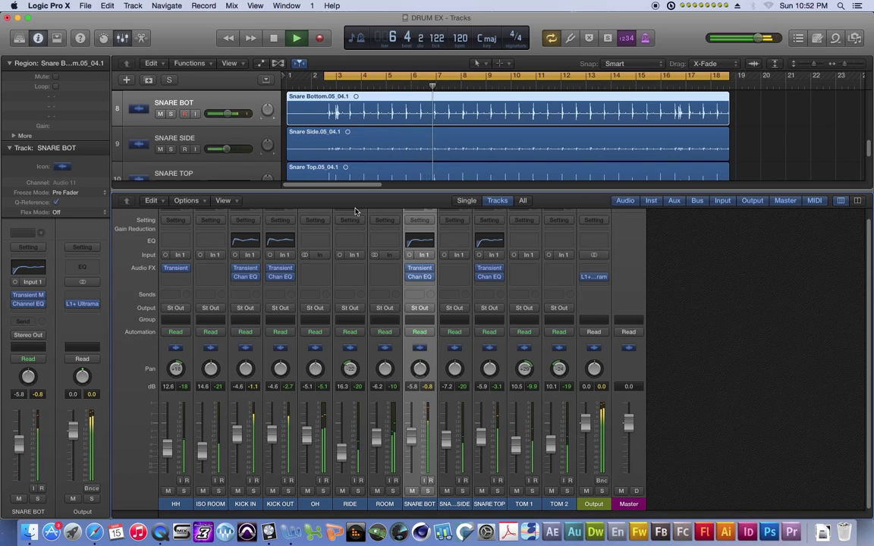
{"action": "key", "text": "space"}
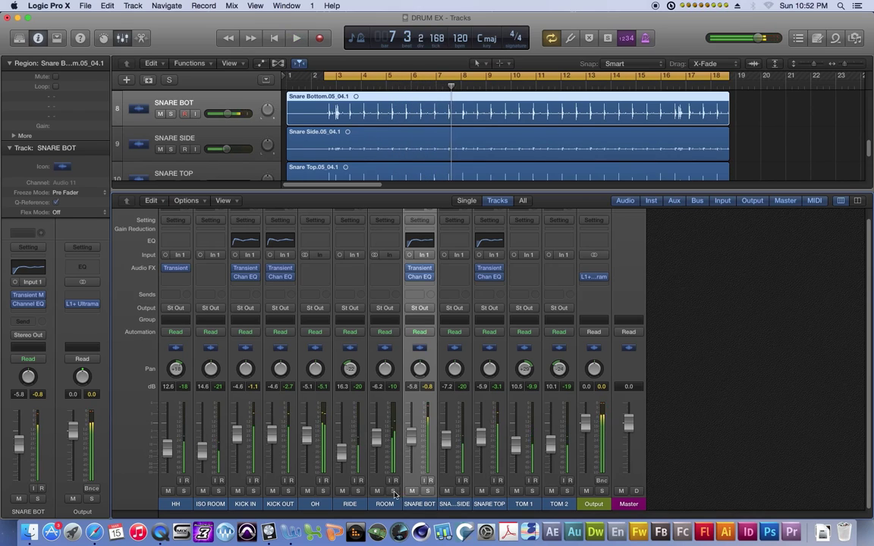
Solo ROOM and insert Stillwell Audio's Transient Monster in its first audio effect slot
{"action": "left_click", "coordinate": [394, 491]}
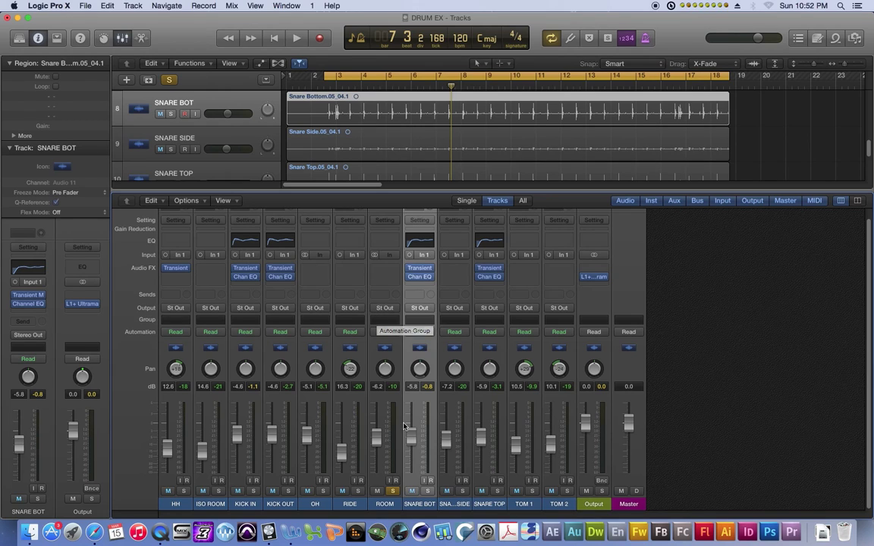
{"action": "left_click", "coordinate": [383, 268]}
{"action": "mouse_move", "coordinate": [408, 395]}
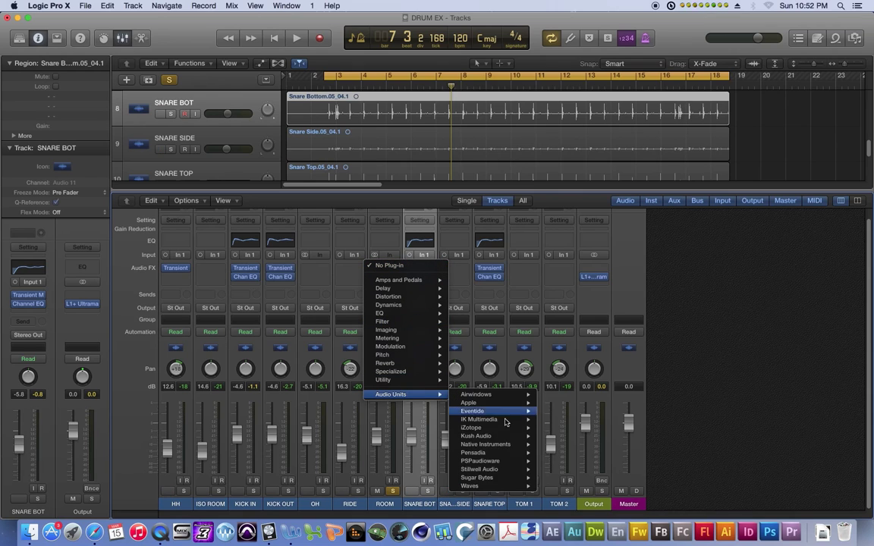
{"action": "mouse_move", "coordinate": [498, 473]}
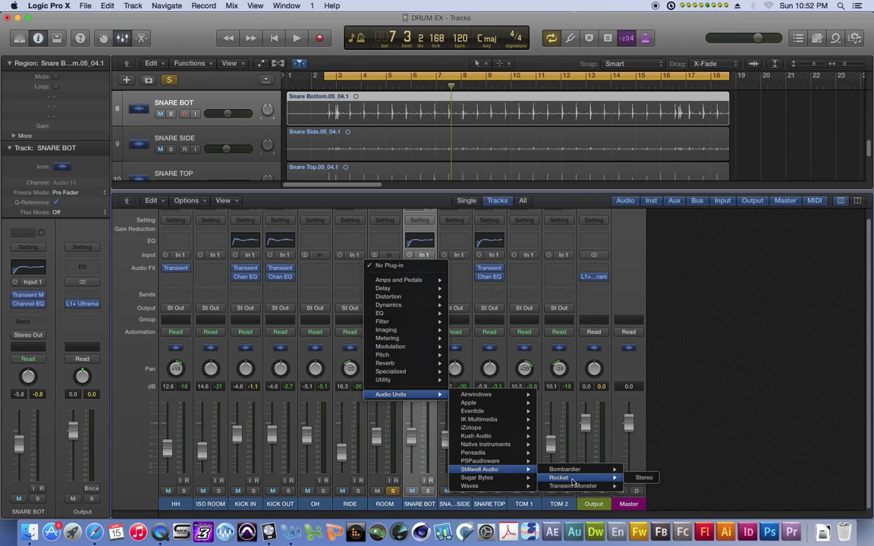
{"action": "mouse_move", "coordinate": [586, 487]}
{"action": "left_click", "coordinate": [635, 487]}
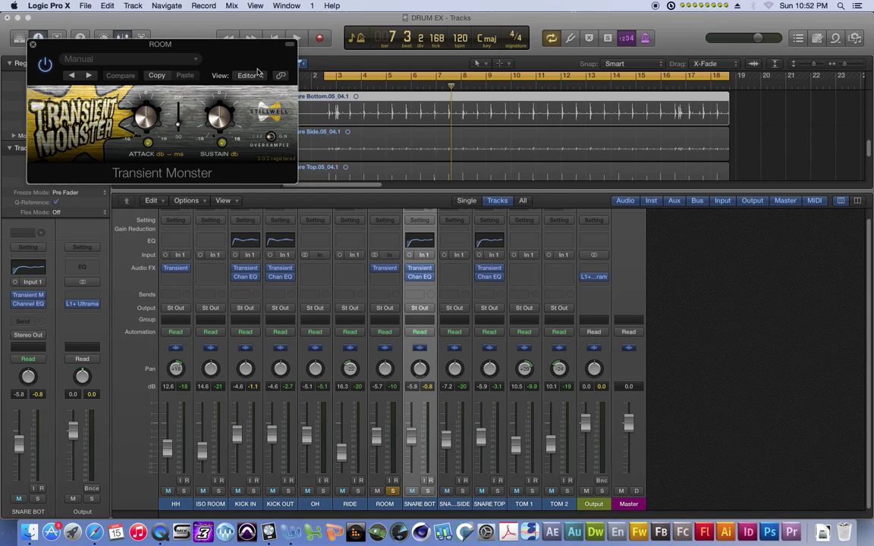
Raise the ROOM fader to -1.7 dB and audition the track with the plug-in window moved clear
{"action": "left_click_drag", "start_coordinate": [250, 51], "coordinate": [276, 100]}
{"action": "key", "text": "space"}
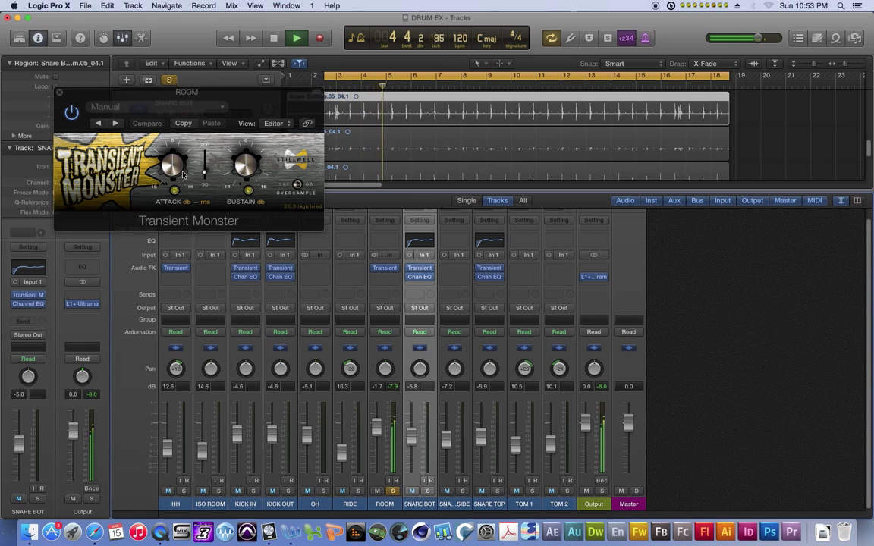
{"action": "key", "text": "space"}
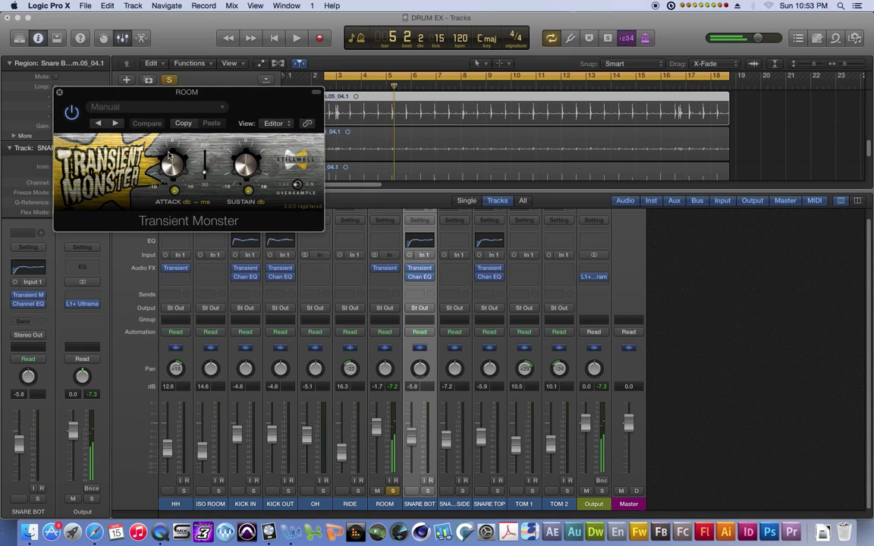
Adjust the attack, attack time and sustain in ROOM's Transient Monster and audition the result
{"action": "left_click_drag", "start_coordinate": [170, 156], "coordinate": [155, 165]}
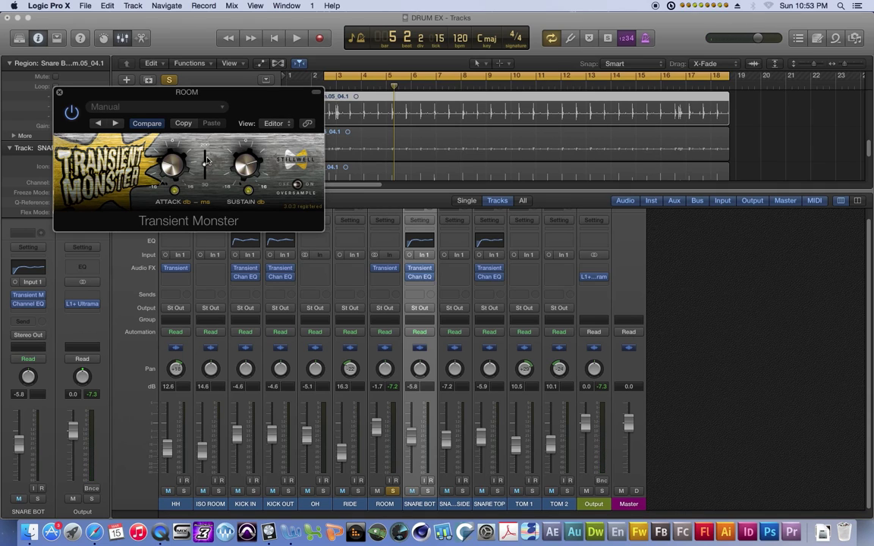
{"action": "key", "text": "space"}
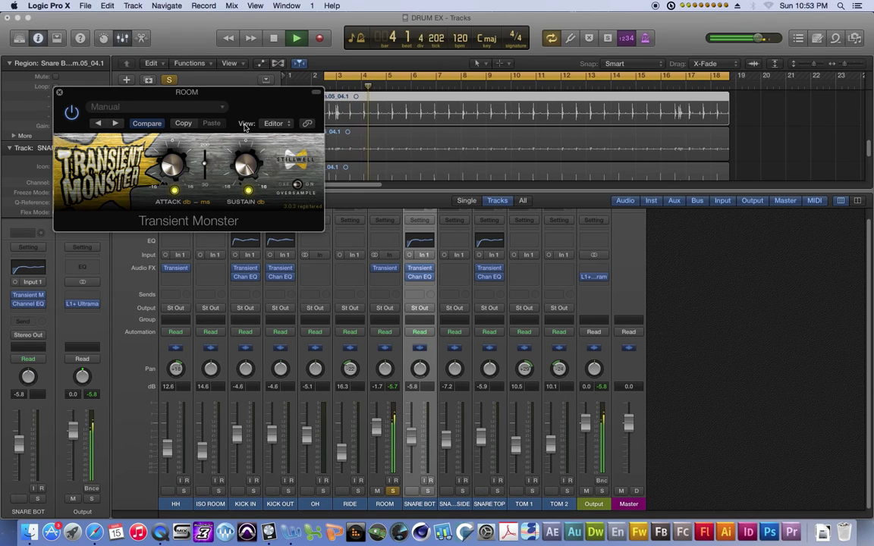
{"action": "mouse_move", "coordinate": [246, 273]}
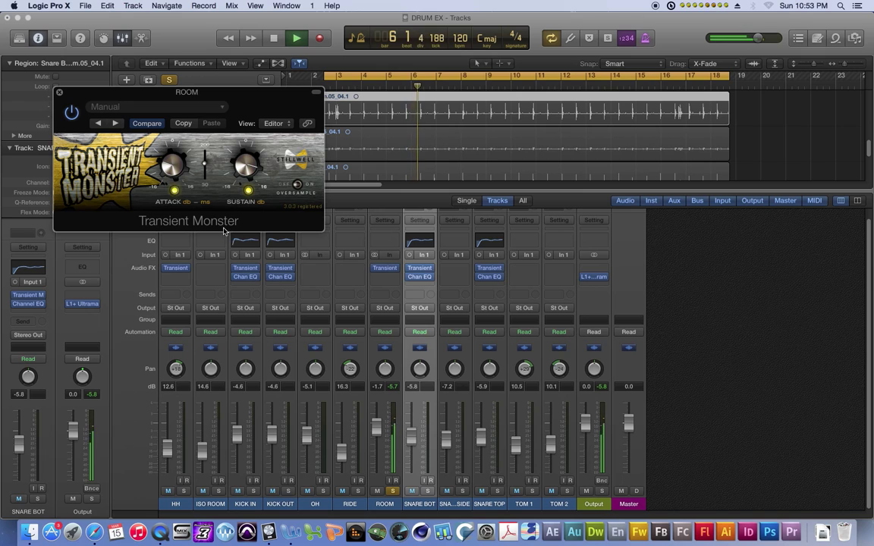
{"action": "key", "text": "space"}
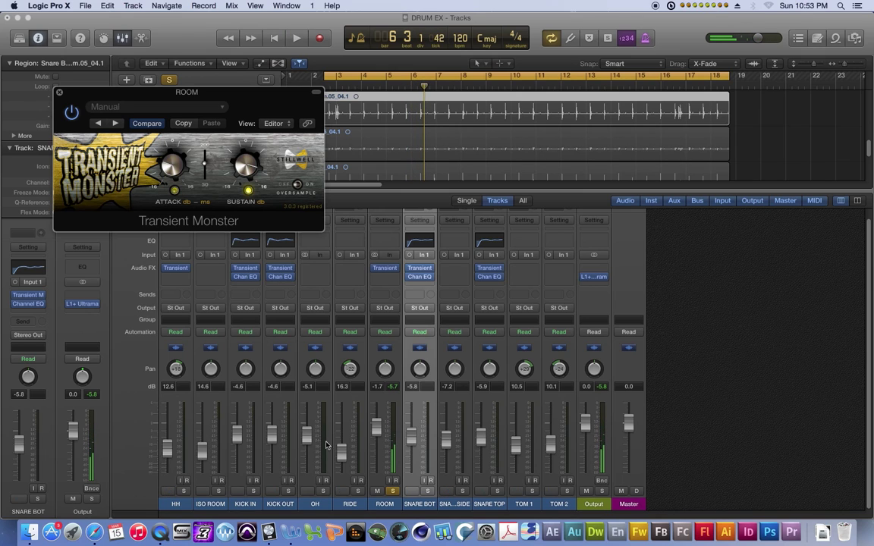
Close ROOM's Transient Monster, unsolo the track, set its fader to -3.6 dB and play the full mix
{"action": "left_click", "coordinate": [59, 93]}
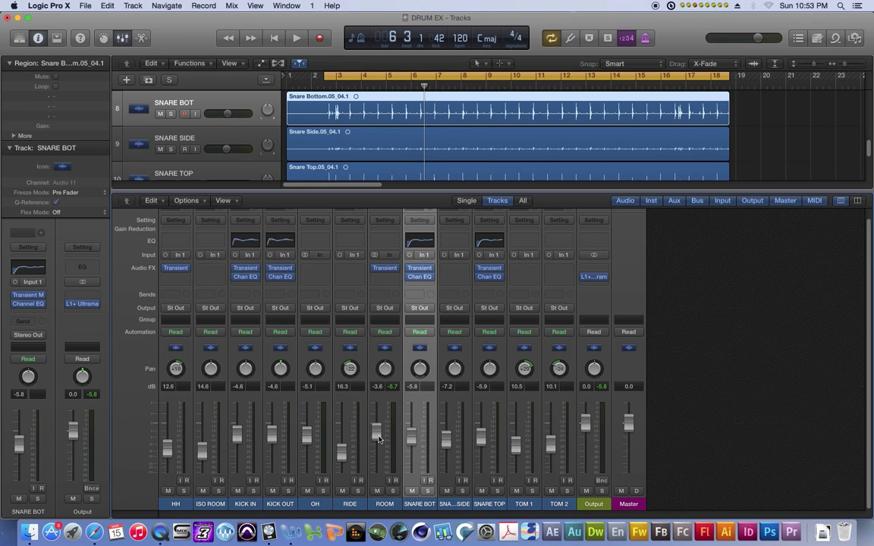
{"action": "key", "text": "space"}
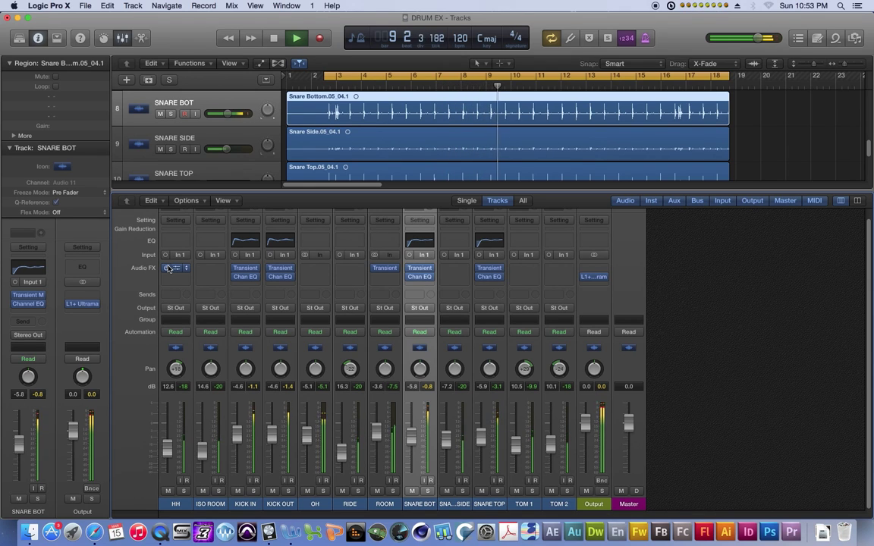
Bypass the Transient Monster and Channel EQ inserts on all processed drum tracks and audition the unprocessed mix
{"action": "key", "text": "space"}
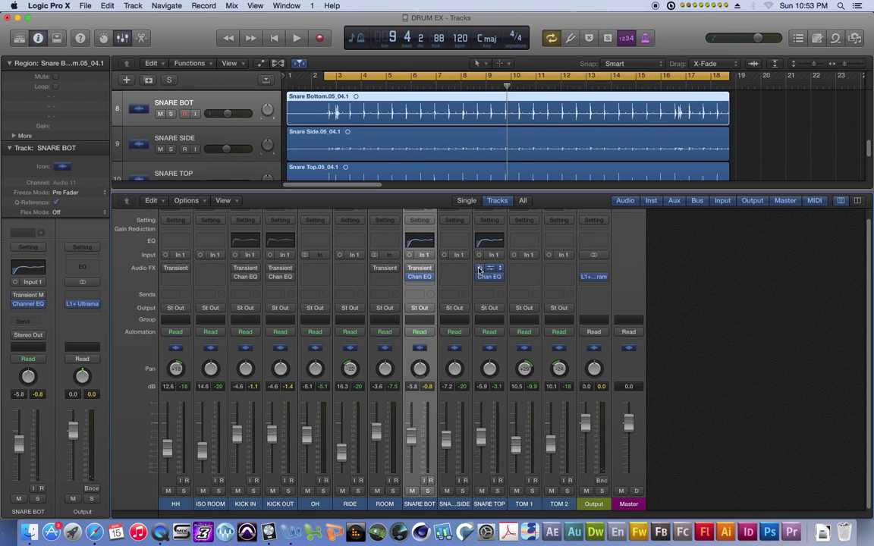
{"action": "key", "text": "space"}
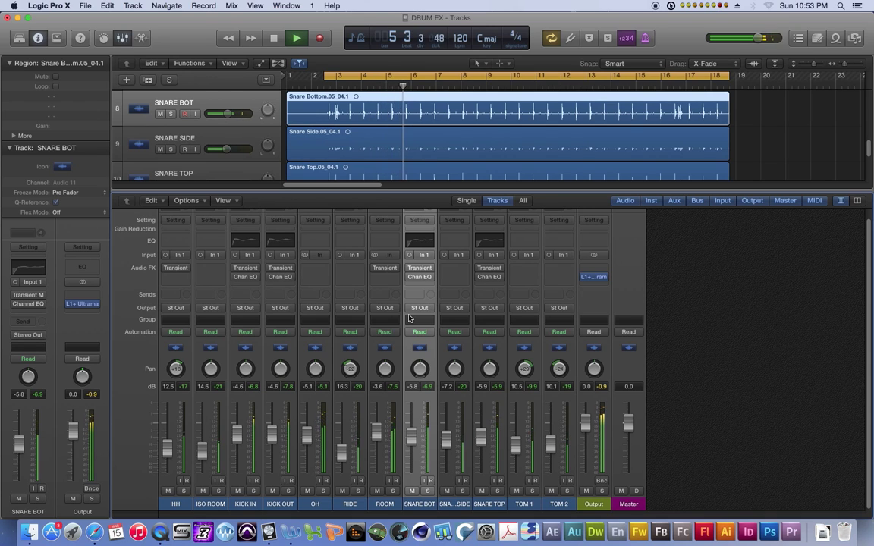
{"action": "key", "text": "space"}
Re-enable the bypassed Transient Monster and Channel EQ inserts on every drum track and audition the processed mix for comparison
{"action": "mouse_move", "coordinate": [167, 271]}
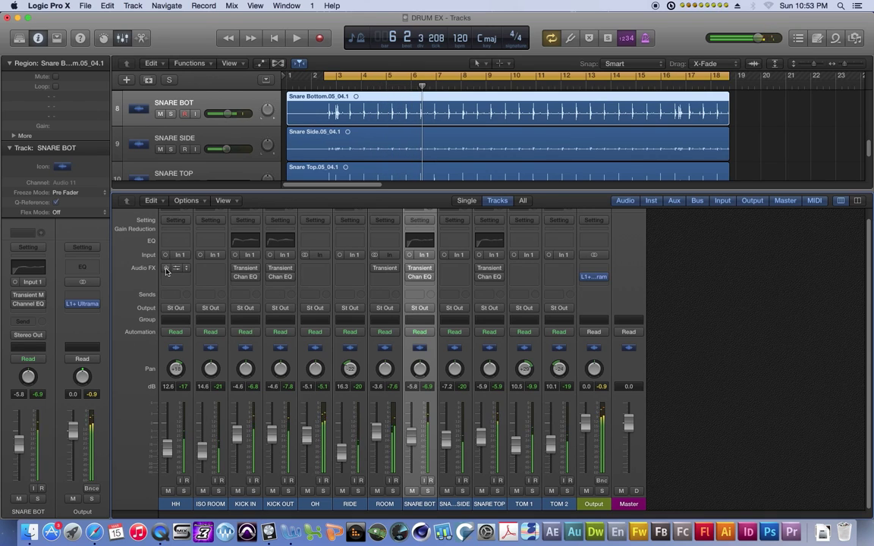
{"action": "left_click", "coordinate": [270, 256]}
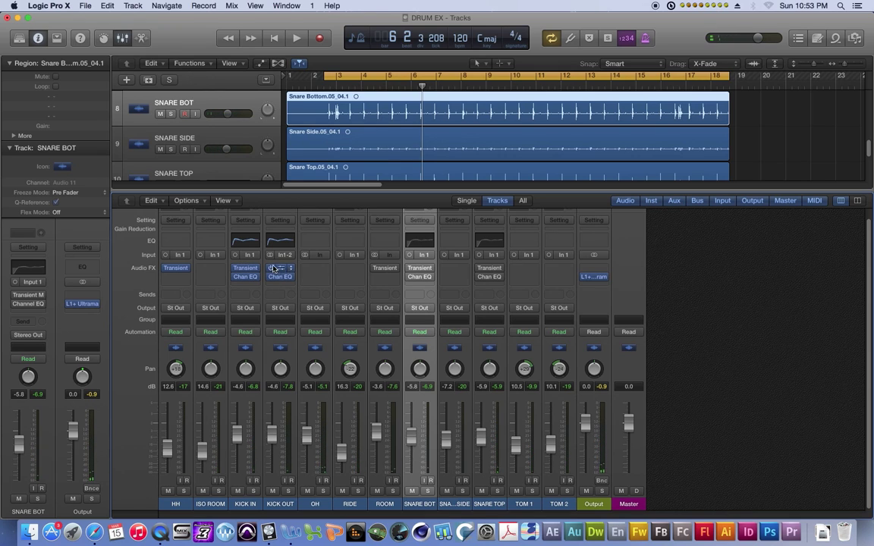
{"action": "left_click", "coordinate": [410, 268]}
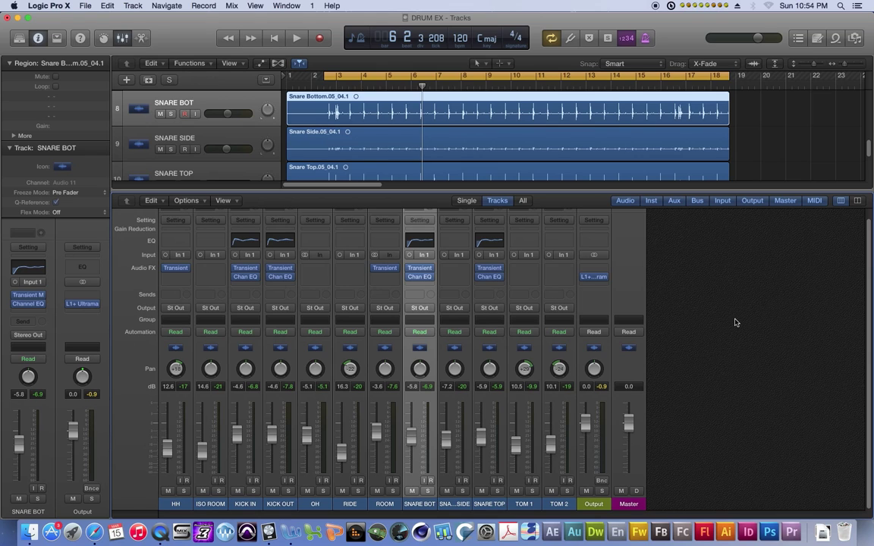
{"action": "key", "text": "space"}
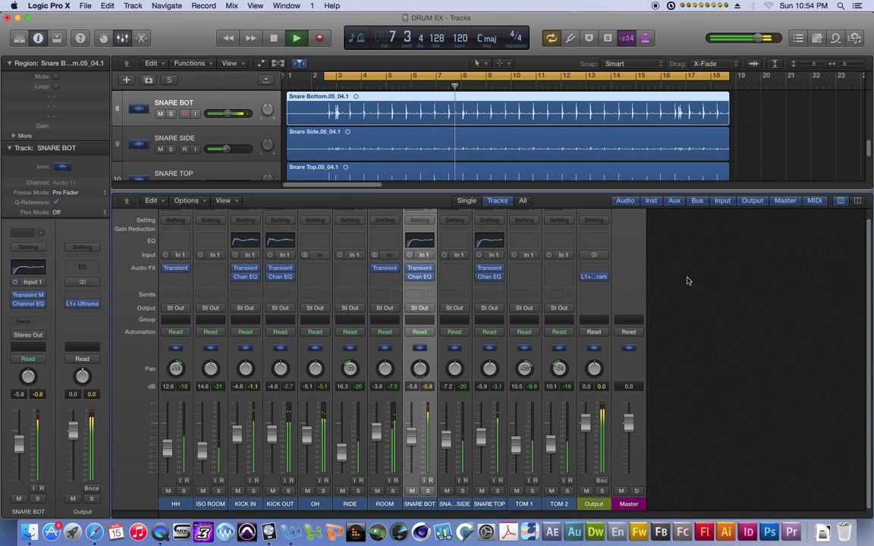
{"action": "key", "text": "space"}
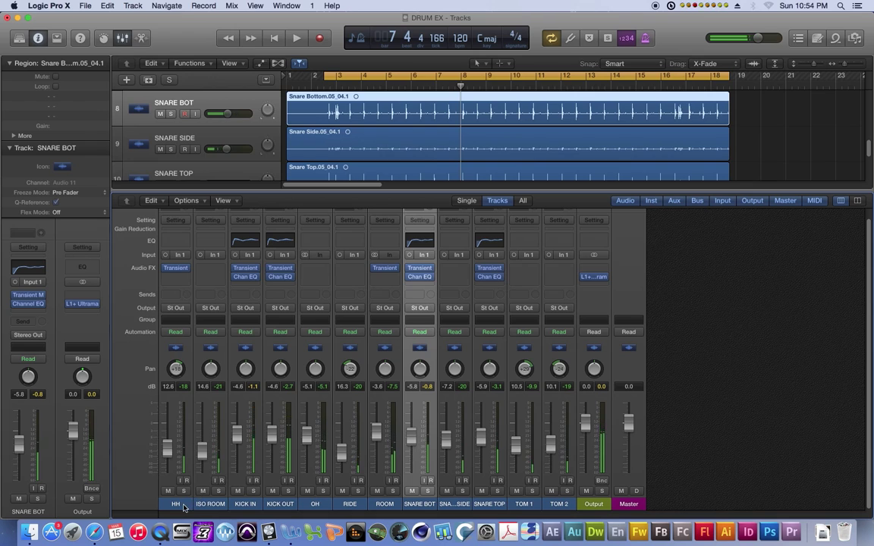
Select the channels from HH through SNARE TOP and remove their Transient Monster and Channel EQ plug-ins
{"action": "left_click_drag", "start_coordinate": [182, 507], "coordinate": [480, 492]}
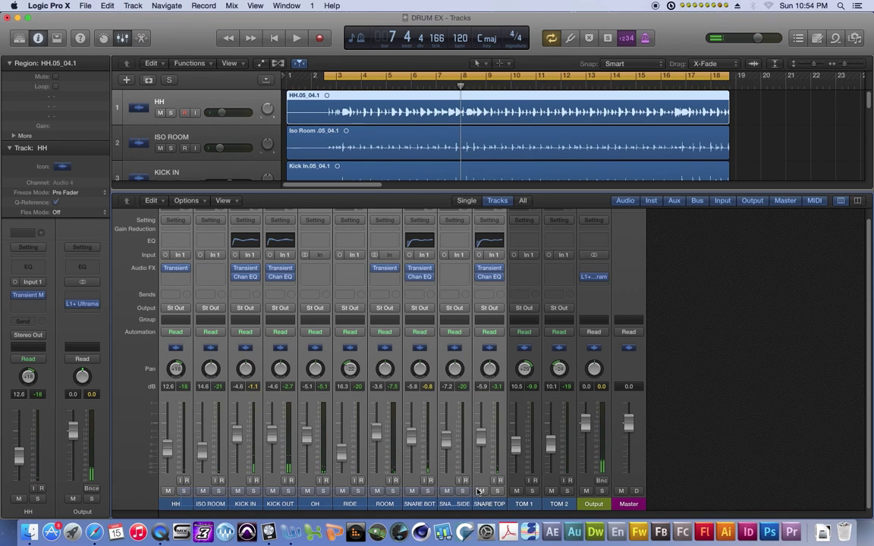
{"action": "left_click", "coordinate": [499, 272]}
{"action": "left_click", "coordinate": [499, 280]}
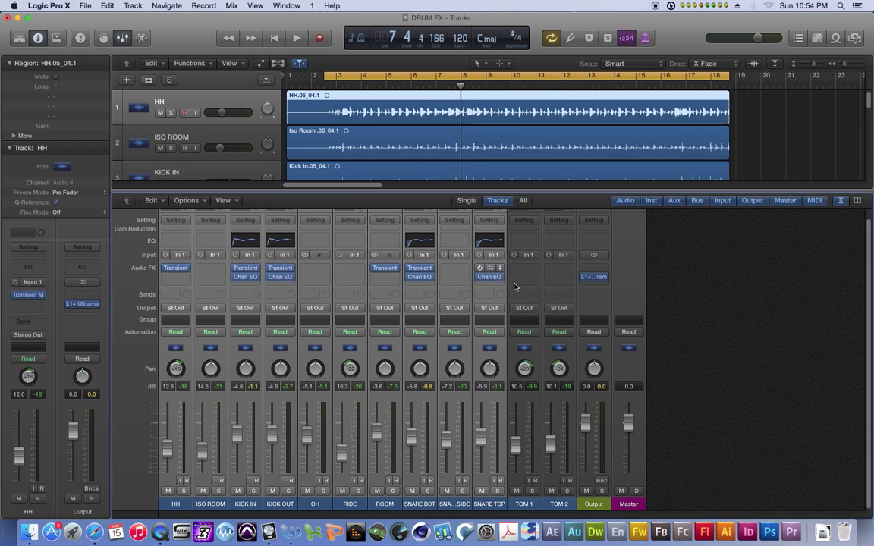
{"action": "left_click", "coordinate": [499, 281]}
{"action": "left_click", "coordinate": [501, 292]}
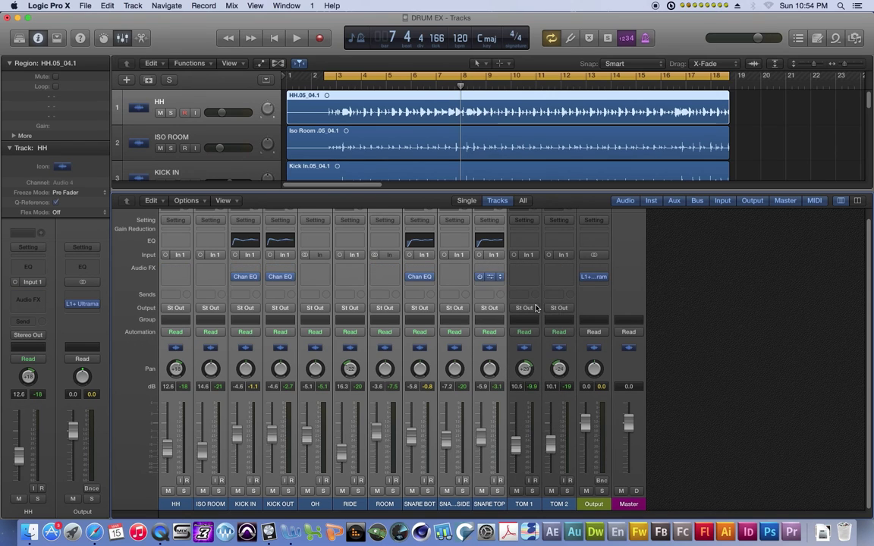
Insert the stereo version of Stillwell Audio's Transient Monster on the Output channel, ahead of the L1+ limiter
{"action": "left_click", "coordinate": [592, 269]}
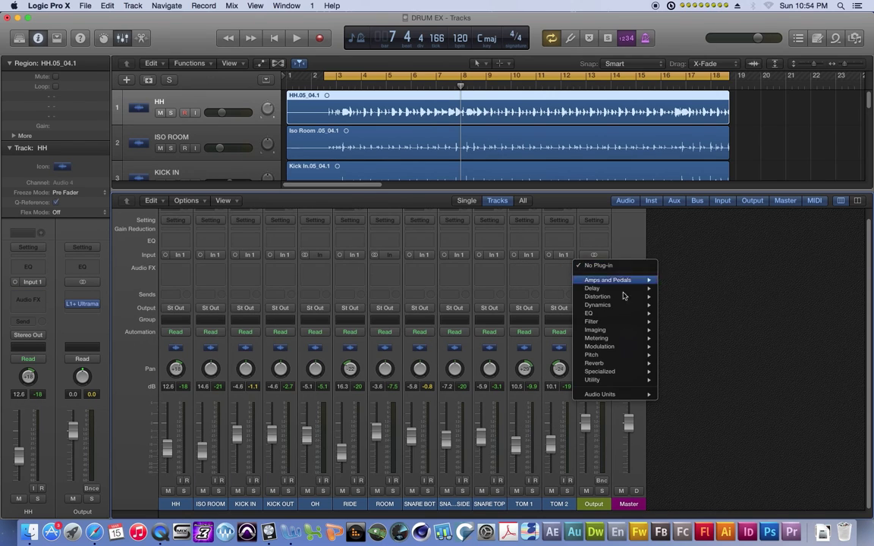
{"action": "mouse_move", "coordinate": [614, 357]}
{"action": "mouse_move", "coordinate": [611, 395]}
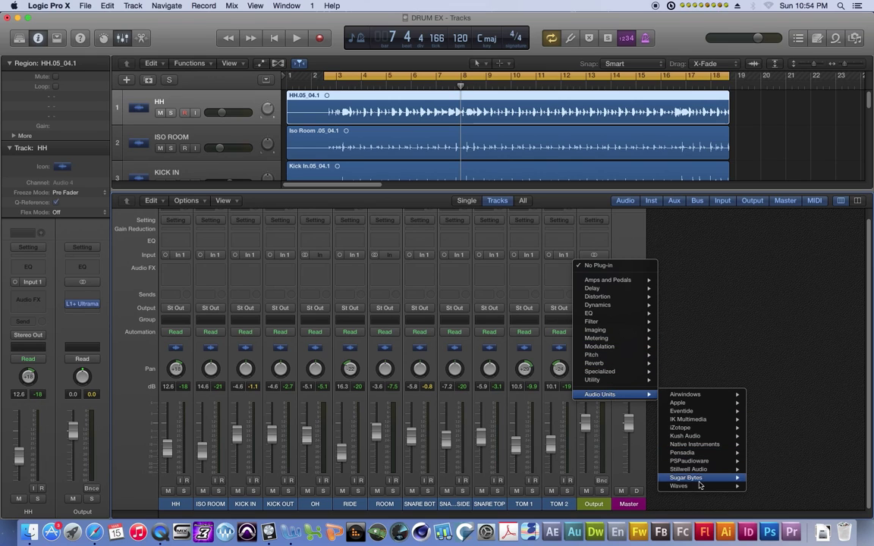
{"action": "mouse_move", "coordinate": [698, 485]}
{"action": "mouse_move", "coordinate": [688, 469]}
{"action": "mouse_move", "coordinate": [812, 486]}
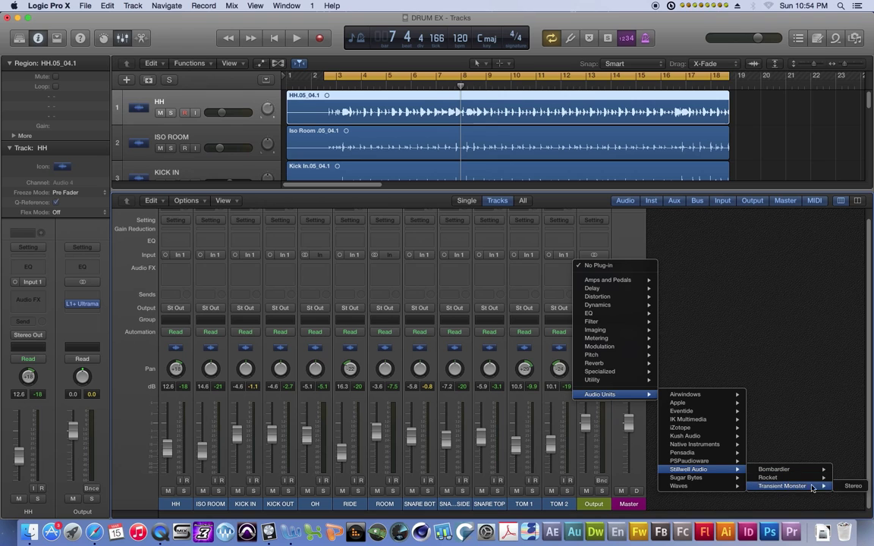
{"action": "left_click", "coordinate": [842, 486]}
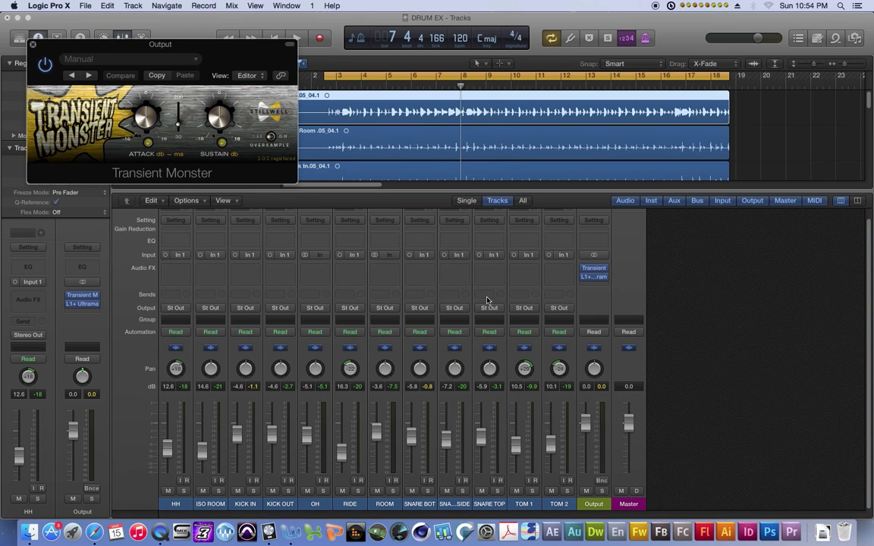
Adjust the sustain and attack time in the Output channel's Transient Monster and audition the full drum mix
{"action": "left_click_drag", "start_coordinate": [241, 48], "coordinate": [440, 242]}
{"action": "left_click_drag", "start_coordinate": [417, 313], "coordinate": [418, 302]}
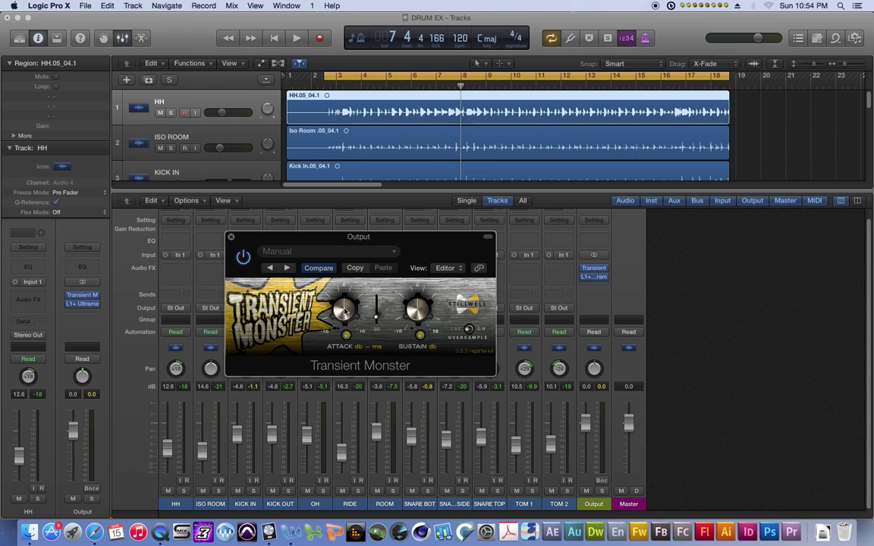
{"action": "key", "text": "space"}
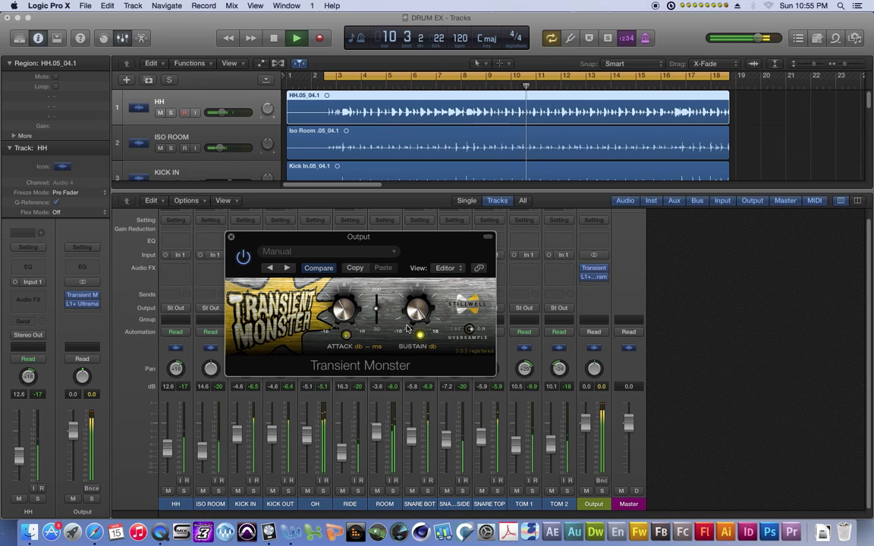
{"action": "key", "text": "space"}
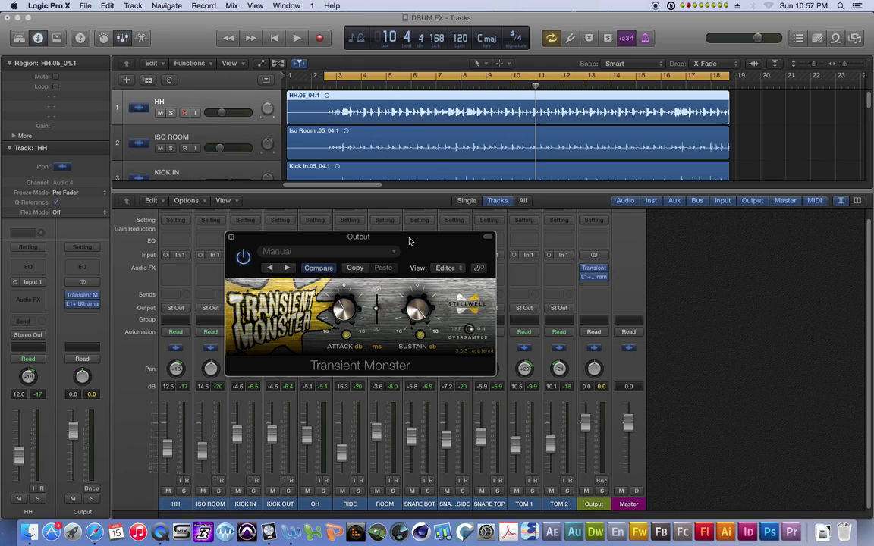
{"action": "left_click_drag", "start_coordinate": [410, 240], "coordinate": [377, 163]}
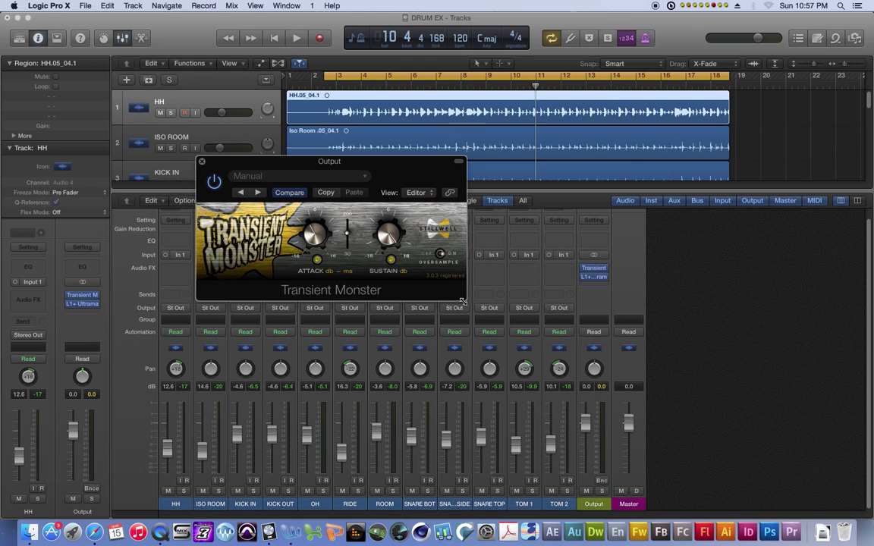
{"action": "mouse_move", "coordinate": [408, 167]}
{"action": "left_mouse_down"}
{"action": "mouse_move", "coordinate": [396, 208]}
{"action": "mouse_move", "coordinate": [416, 168]}
{"action": "left_mouse_up"}
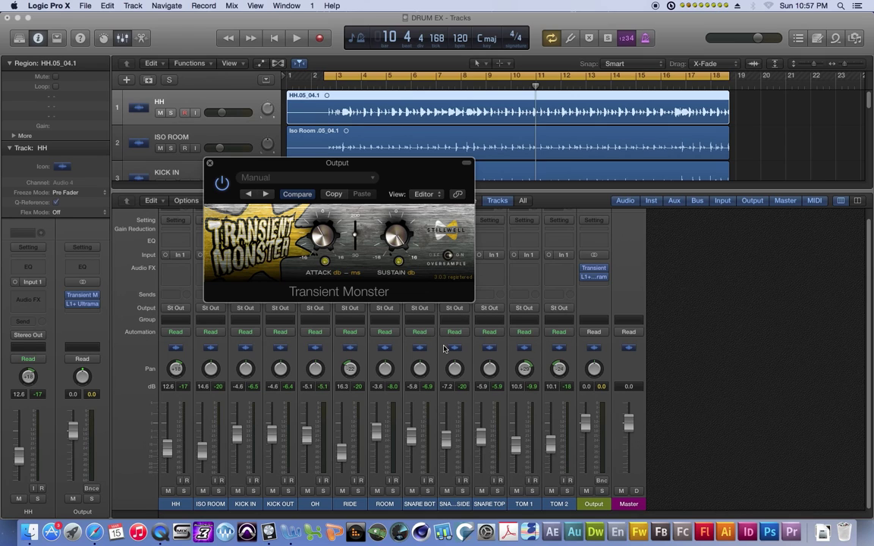
{"action": "left_click_drag", "start_coordinate": [430, 171], "coordinate": [450, 259]}
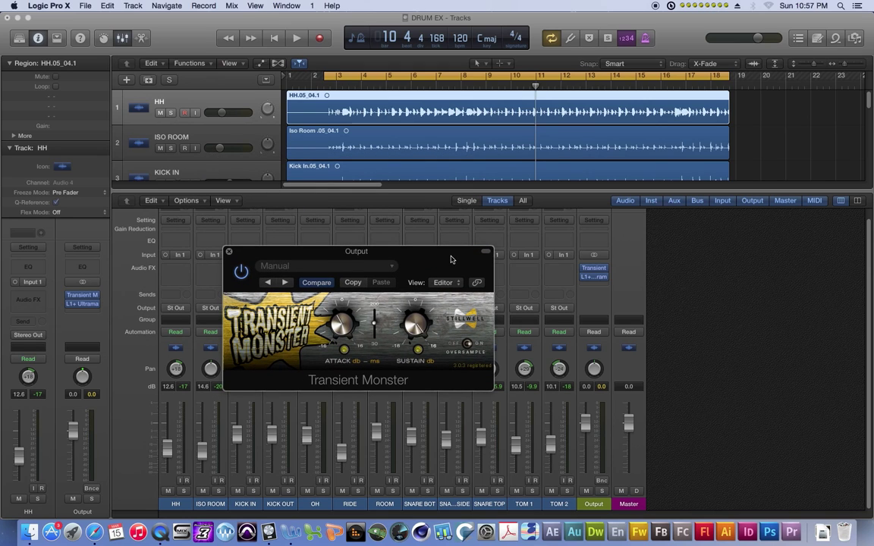